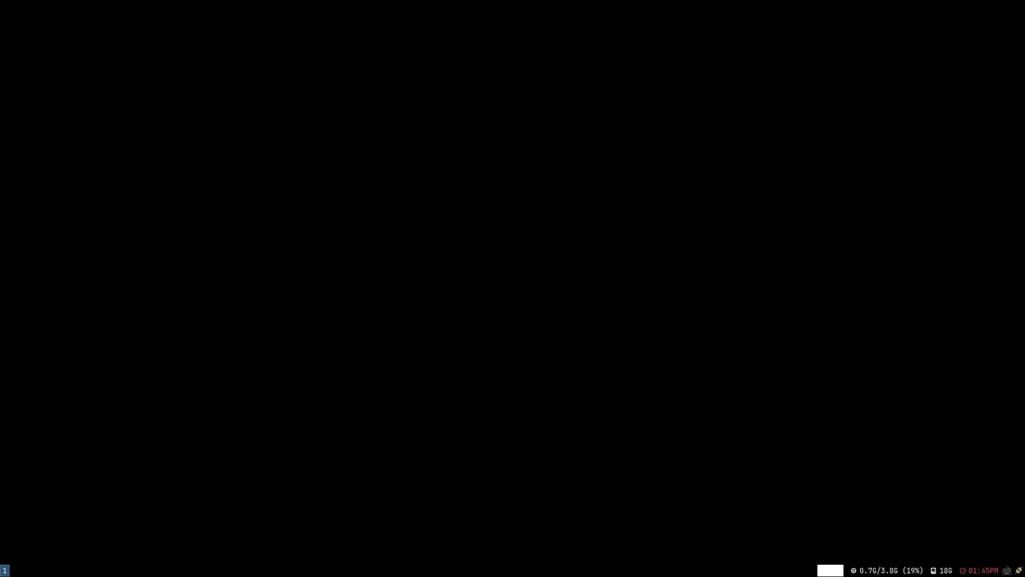
Open four terminals, stacking the extra ones in the rightmost column
{"action": "key", "text": "super+Return"}
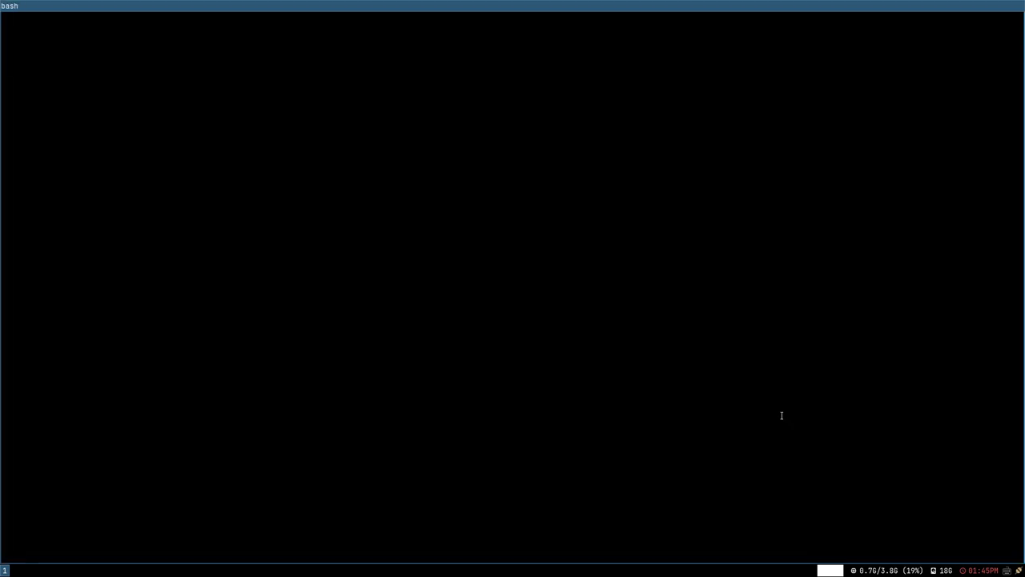
{"action": "key", "text": "super+Return"}
{"action": "key", "text": "super+Return"}
{"action": "key", "text": "super+Return"}
{"action": "key", "text": "super+Return"}
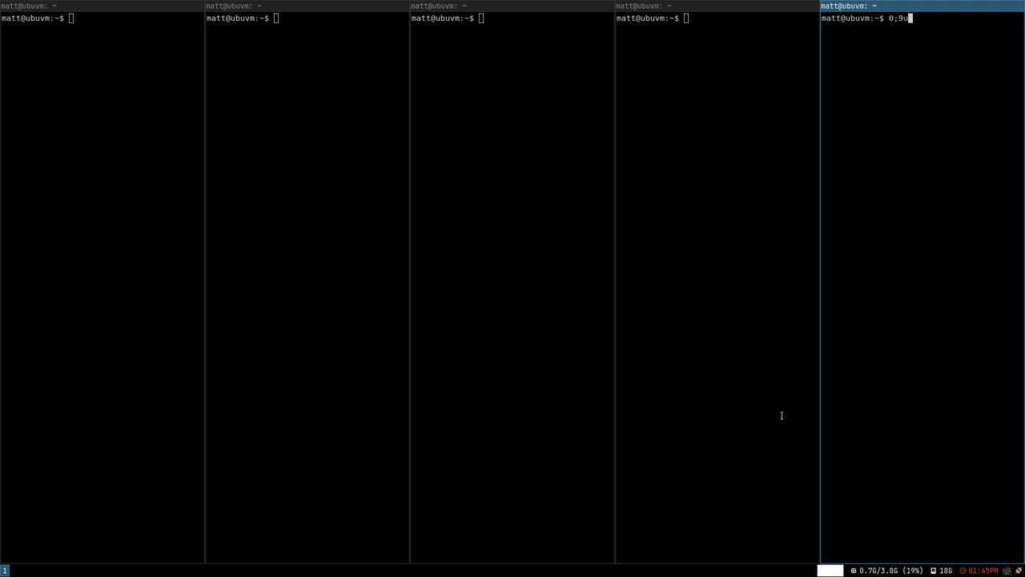
{"action": "key", "text": "super+Return"}
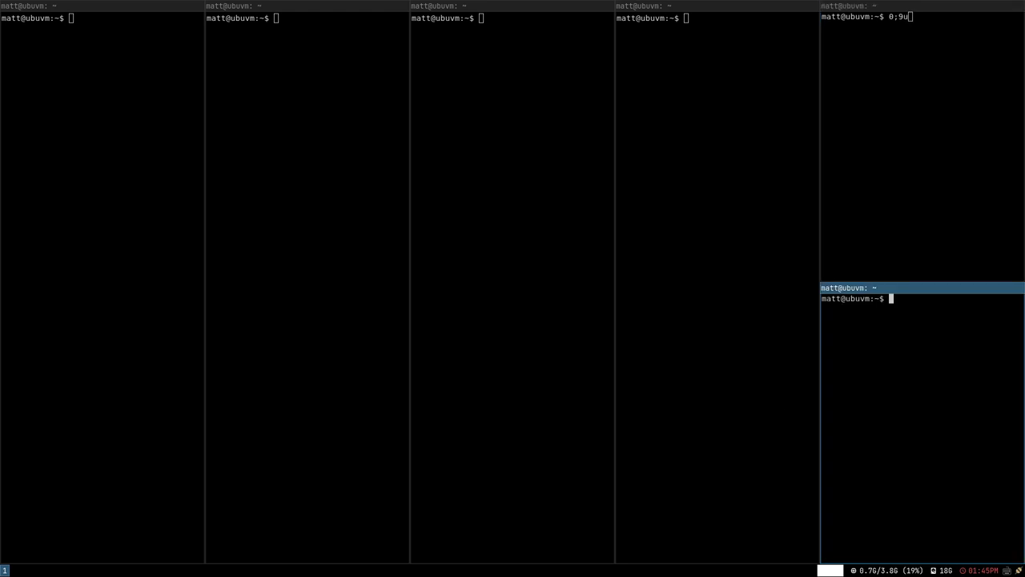
{"action": "key", "text": "super+Return"}
Add more terminal columns and stack new terminals in the middle column
{"action": "key", "text": "super+Return"}
{"action": "left_click", "coordinate": [437, 400]}
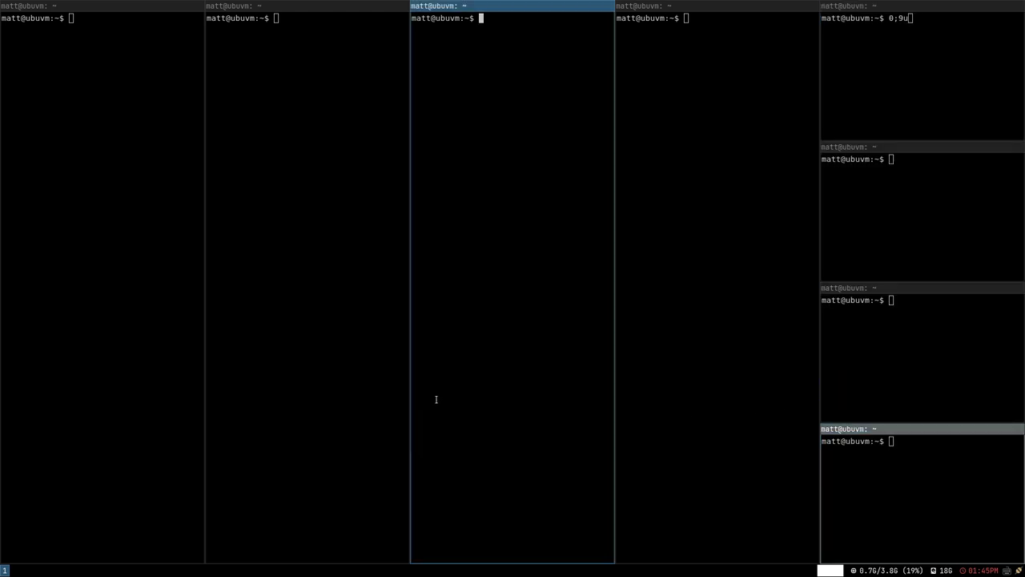
{"action": "key", "text": "super+Return"}
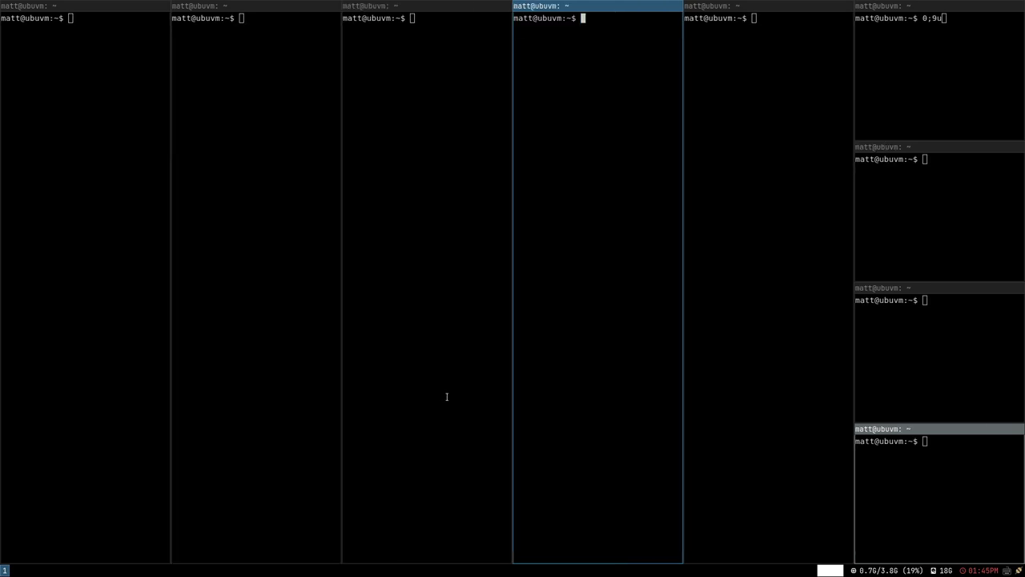
{"action": "key", "text": "super+Return"}
{"action": "left_click", "coordinate": [447, 397]}
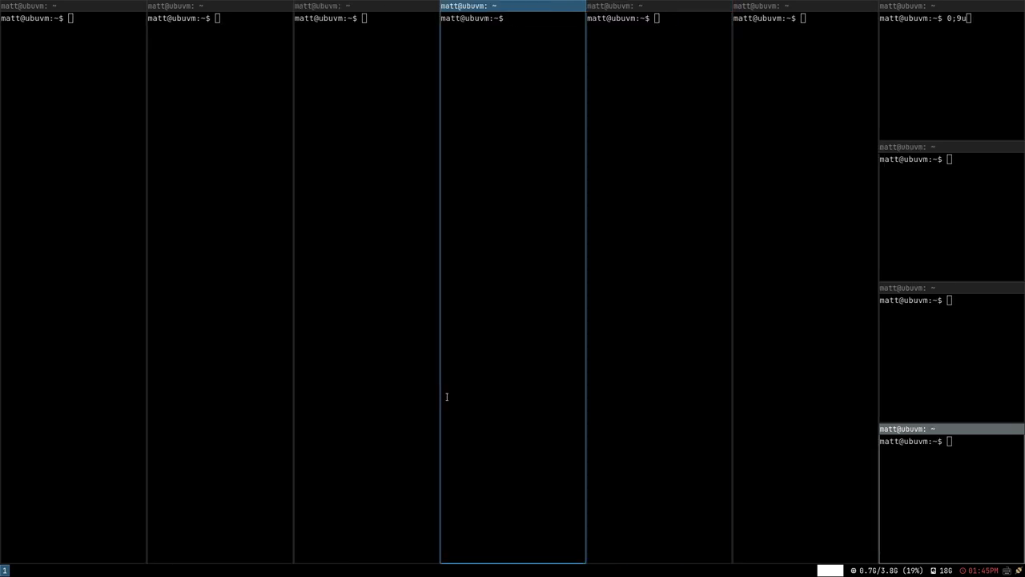
{"action": "key", "text": "super+Return"}
{"action": "key", "text": "super+Return"}
{"action": "key", "text": "super+Return"}
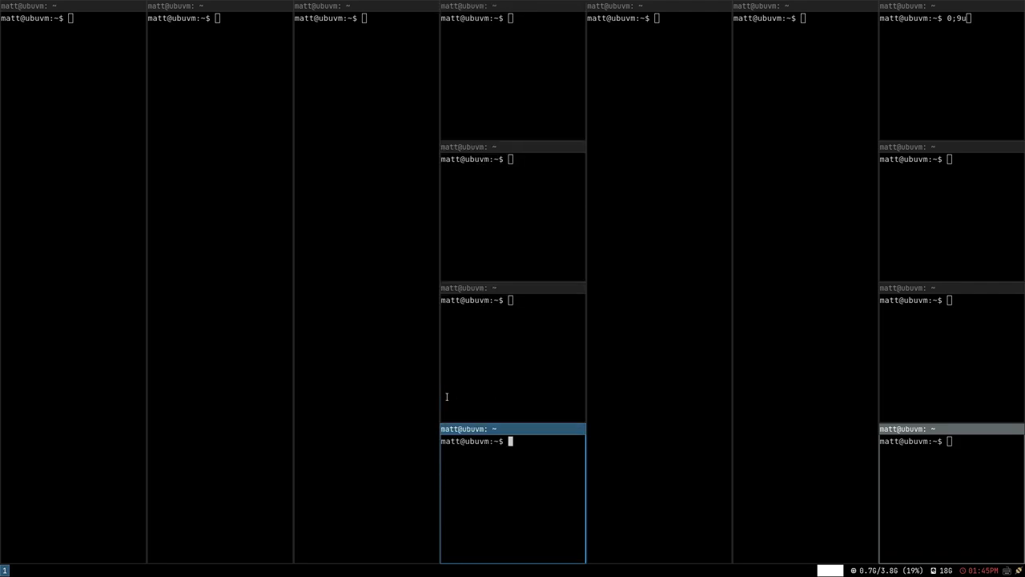
{"action": "key", "text": "super+Return"}
{"action": "key", "text": "super+Return"}
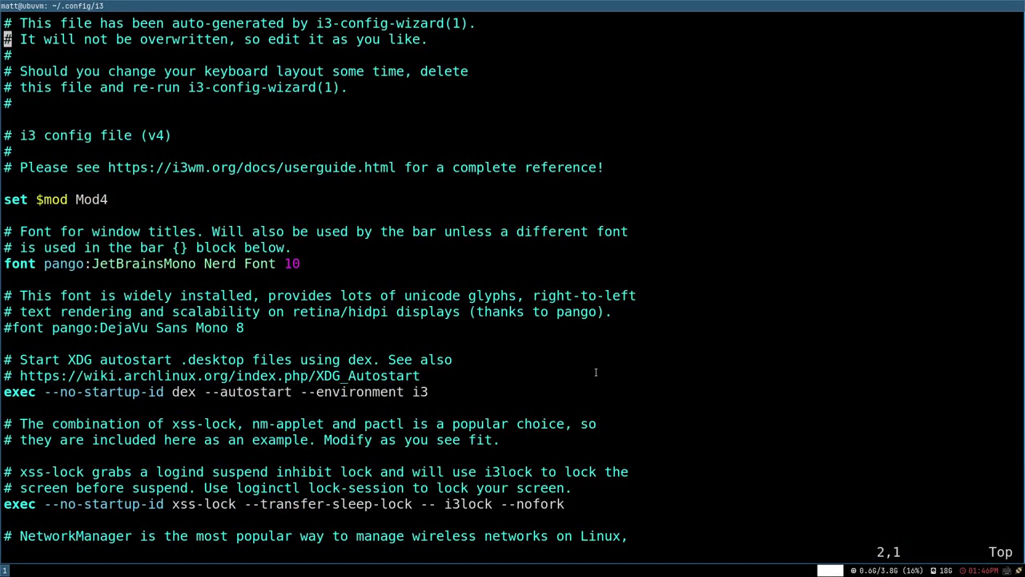
Read the i3 config from the header and font lines through the keybindings to the workspace names
{"action": "key", "text": "j"}
{"action": "key", "text": "j"}
{"action": "key", "text": "j"}
{"action": "key", "text": "j"}
{"action": "key", "text": "j"}
{"action": "key", "text": "j"}
{"action": "key", "text": "j"}
{"action": "key", "text": "j"}
{"action": "key", "text": "j"}
{"action": "key", "text": "j"}
{"action": "key", "text": "j"}
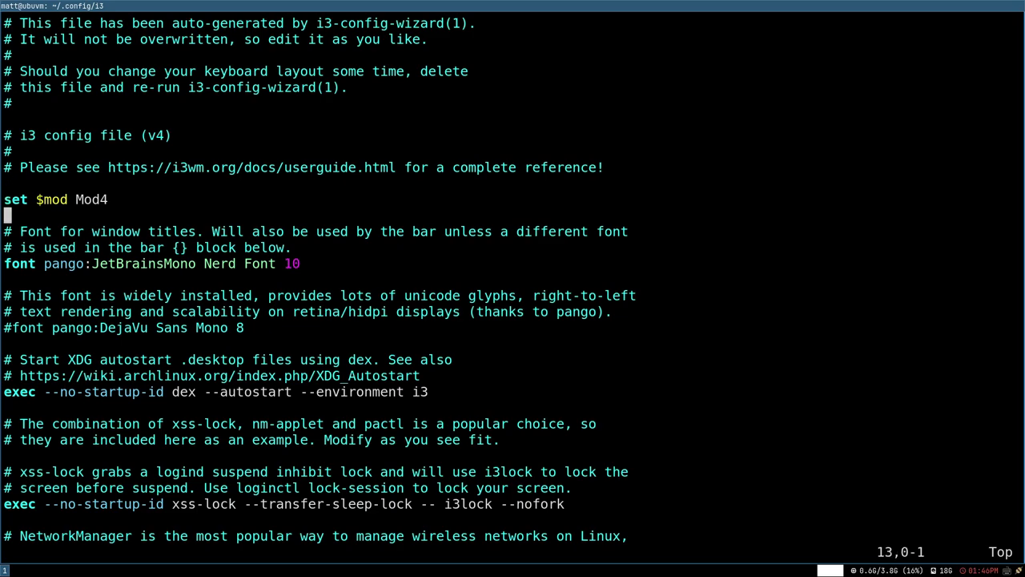
{"action": "key", "text": "j"}
{"action": "key", "text": "j"}
{"action": "key", "text": "j"}
{"action": "key", "text": "j"}
{"action": "key", "text": "j"}
{"action": "key", "text": "j"}
{"action": "key", "text": "j"}
{"action": "key", "text": "j"}
{"action": "key", "text": "j"}
{"action": "key", "text": "j"}
{"action": "key", "text": "j"}
{"action": "key", "text": "j"}
{"action": "key", "text": "j"}
{"action": "key", "text": "j"}
{"action": "key", "text": "j"}
{"action": "key", "text": "j"}
{"action": "key", "text": "j"}
{"action": "key", "text": "j"}
{"action": "key", "text": "j"}
{"action": "key", "text": "j"}
{"action": "key", "text": "j"}
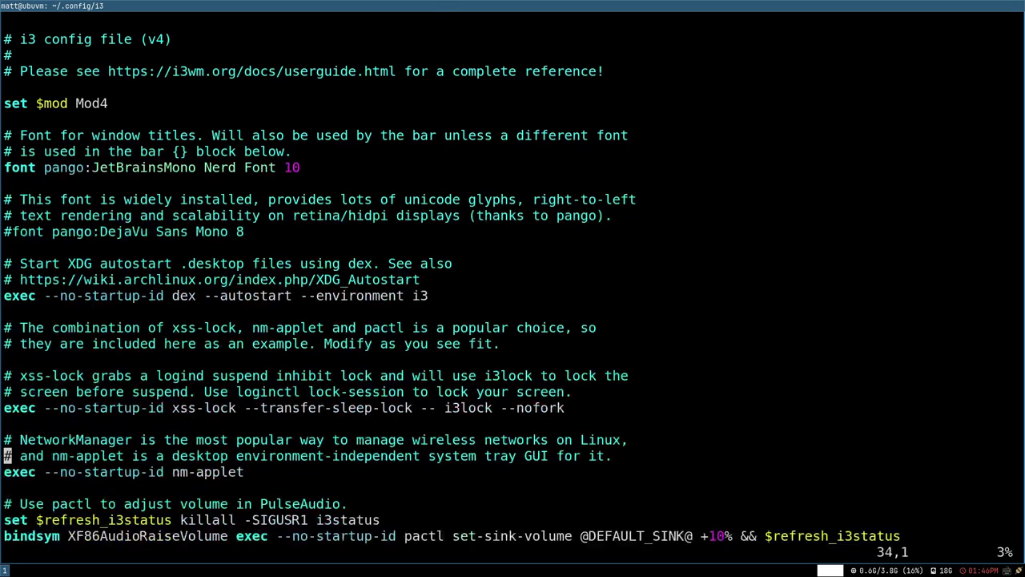
{"action": "key", "text": "j"}
{"action": "key", "text": "j"}
{"action": "key", "text": "j"}
{"action": "key", "text": "j"}
{"action": "key", "text": "j"}
{"action": "key", "text": "j"}
{"action": "key", "text": "j"}
{"action": "key", "text": "j"}
{"action": "key", "text": "j"}
{"action": "key", "text": "j"}
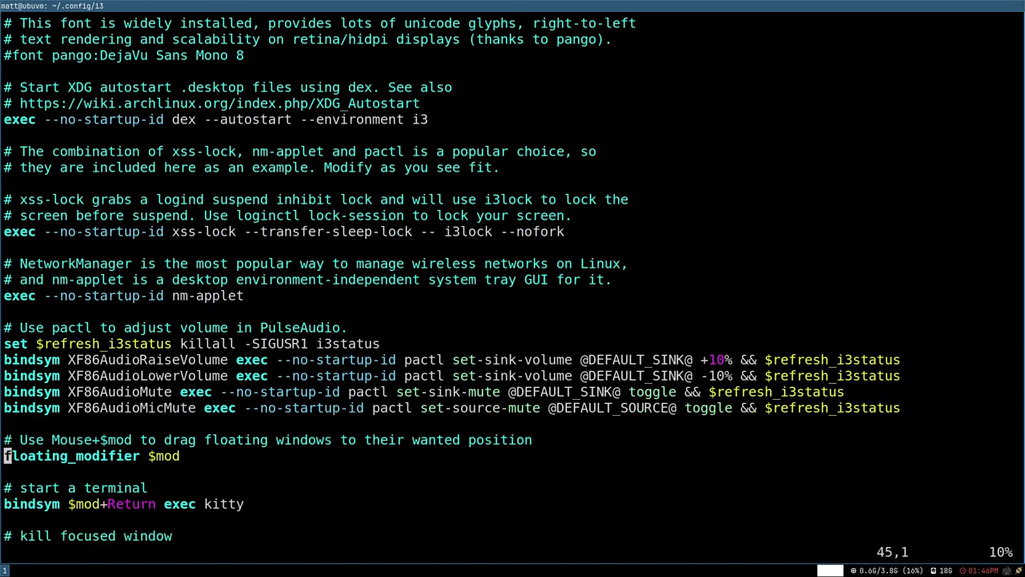
{"action": "key", "text": "j"}
{"action": "key", "text": "j"}
{"action": "key", "text": "j"}
{"action": "key", "text": "j"}
{"action": "key", "text": "j"}
{"action": "key", "text": "j"}
{"action": "key", "text": "j"}
{"action": "key", "text": "j"}
{"action": "key", "text": "j"}
{"action": "key", "text": "j"}
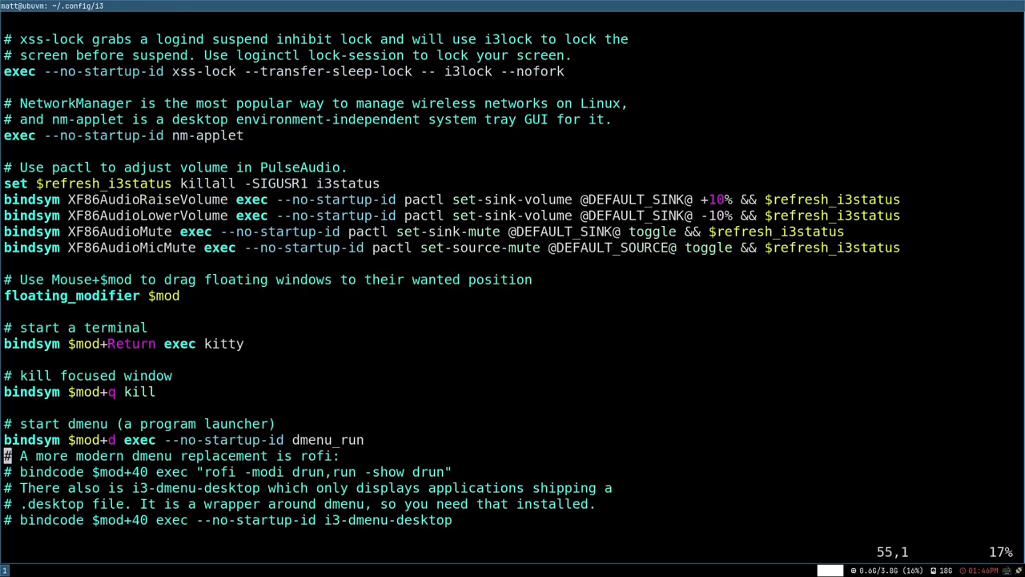
{"action": "key", "text": "j"}
{"action": "key", "text": "j"}
{"action": "key", "text": "j"}
{"action": "key", "text": "j"}
{"action": "key", "text": "j"}
{"action": "key", "text": "j"}
{"action": "key", "text": "j"}
{"action": "key", "text": "j"}
{"action": "key", "text": "j"}
{"action": "key", "text": "j"}
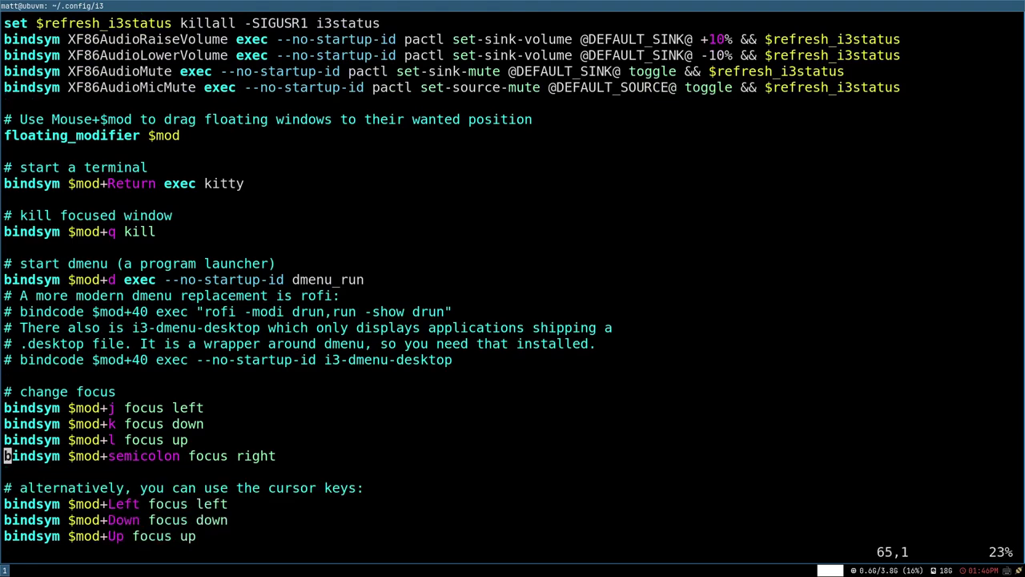
{"action": "key", "text": "j"}
{"action": "key", "text": "j"}
{"action": "key", "text": "j"}
{"action": "key", "text": "j"}
{"action": "key", "text": "j"}
{"action": "key", "text": "j"}
{"action": "key", "text": "j"}
{"action": "key", "text": "j"}
{"action": "key", "text": "j"}
{"action": "key", "text": "j"}
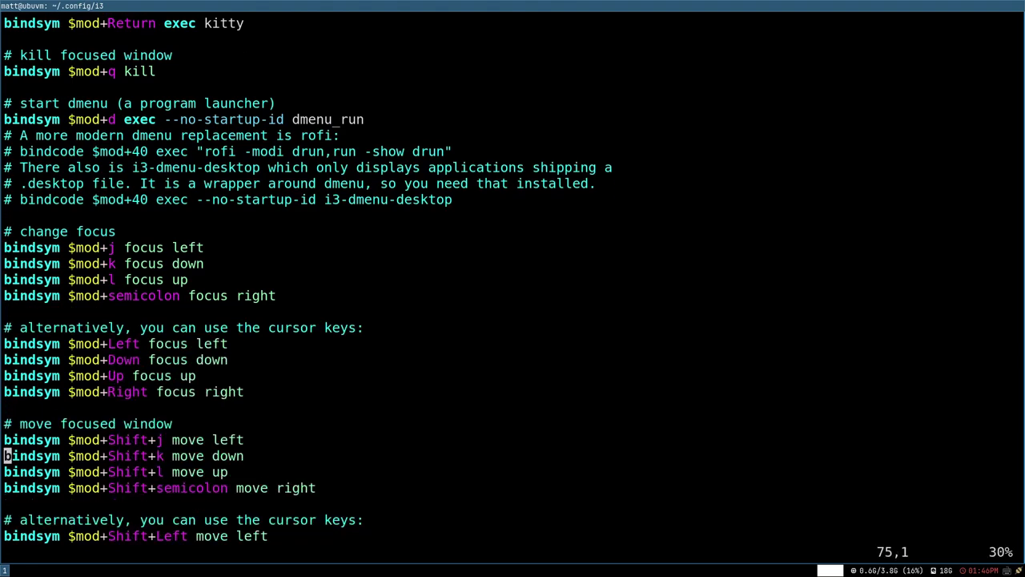
{"action": "key", "text": "j"}
{"action": "key", "text": "j"}
{"action": "key", "text": "j"}
{"action": "key", "text": "j"}
{"action": "key", "text": "j"}
{"action": "key", "text": "j"}
{"action": "key", "text": "j"}
{"action": "key", "text": "j"}
{"action": "key", "text": "j"}
{"action": "key", "text": "j"}
{"action": "key", "text": "j"}
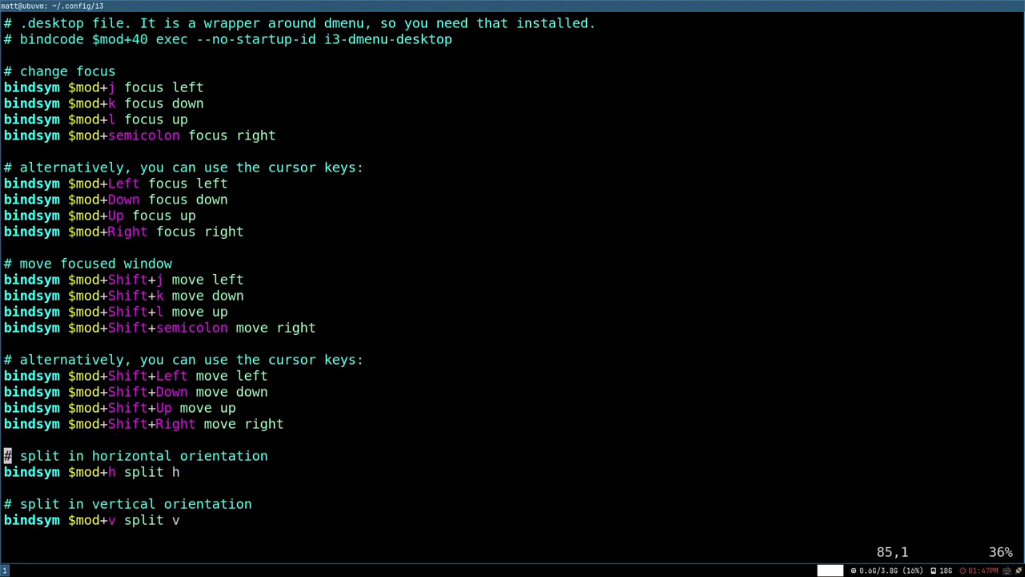
{"action": "key", "text": "j"}
{"action": "key", "text": "j"}
{"action": "key", "text": "j"}
{"action": "key", "text": "j"}
{"action": "key", "text": "j"}
{"action": "key", "text": "j"}
{"action": "key", "text": "j"}
{"action": "key", "text": "j"}
{"action": "key", "text": "j"}
{"action": "key", "text": "j"}
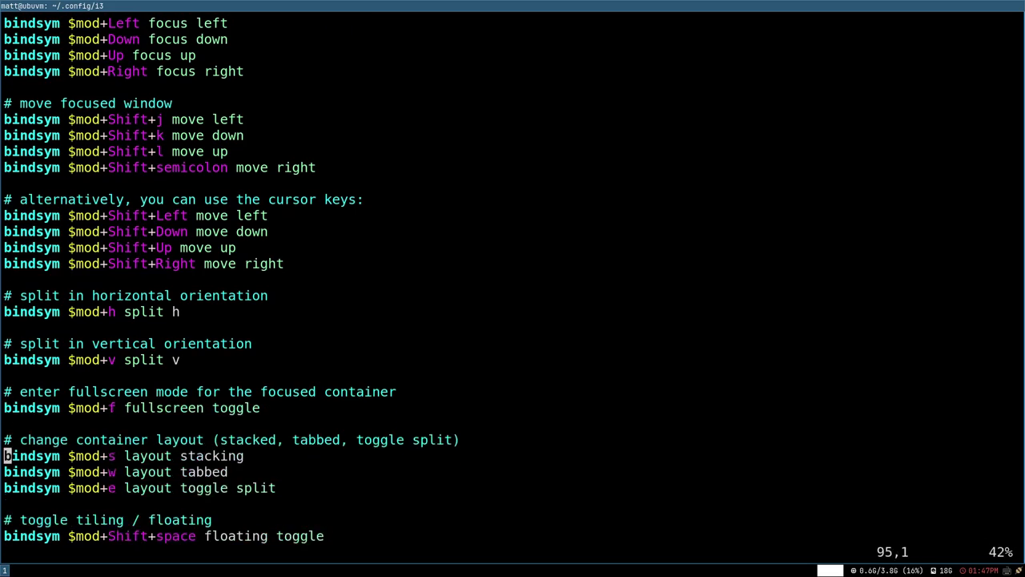
{"action": "key", "text": "j"}
{"action": "key", "text": "j"}
{"action": "key", "text": "j"}
{"action": "key", "text": "j"}
{"action": "key", "text": "j"}
{"action": "key", "text": "j"}
{"action": "key", "text": "j"}
{"action": "key", "text": "j"}
{"action": "key", "text": "j"}
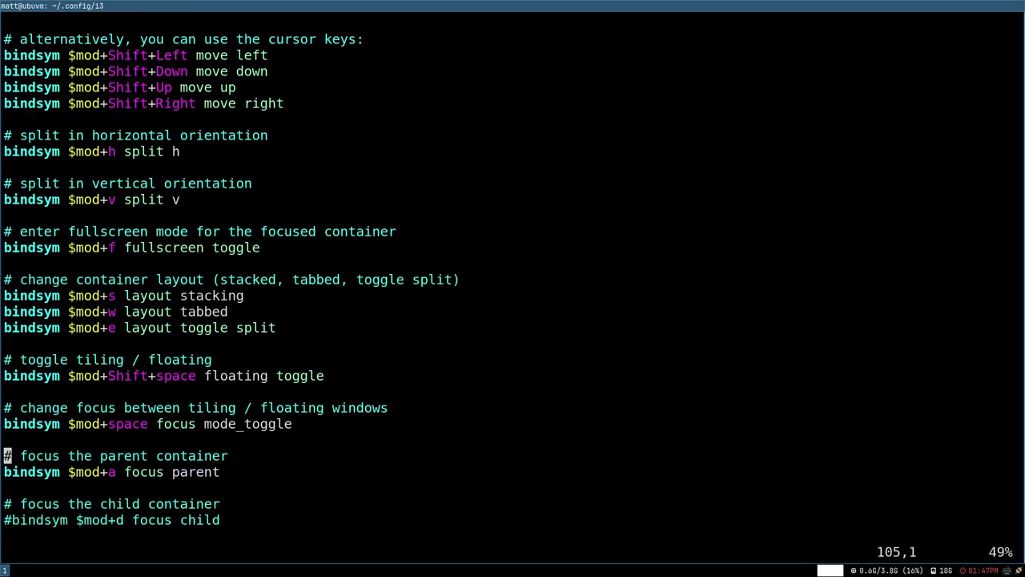
{"action": "key", "text": "j"}
{"action": "key", "text": "j"}
{"action": "key", "text": "j"}
{"action": "key", "text": "j"}
{"action": "key", "text": "j"}
{"action": "key", "text": "j"}
{"action": "key", "text": "j"}
{"action": "key", "text": "j"}
{"action": "key", "text": "j"}
{"action": "key", "text": "j"}
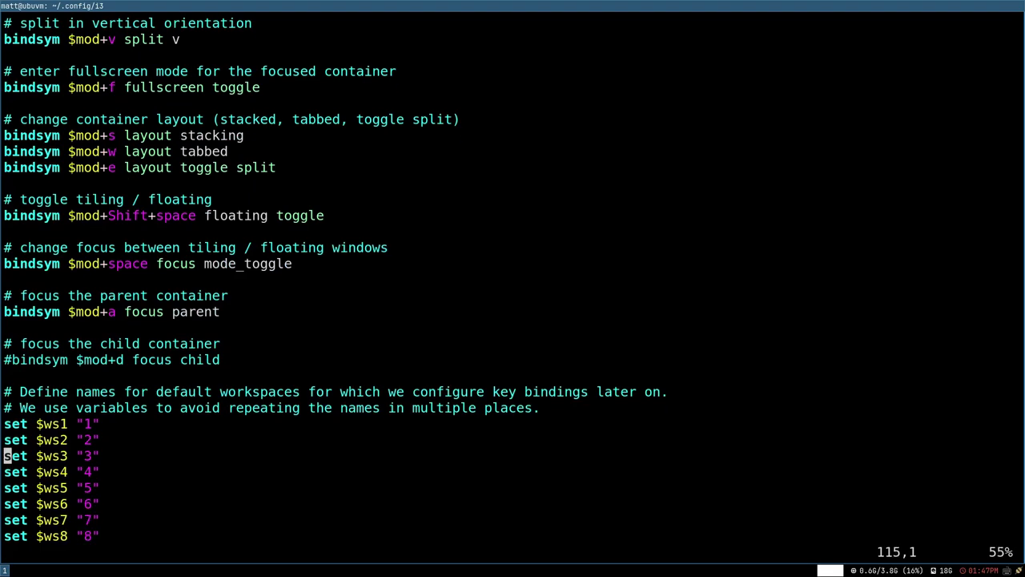
{"action": "key", "text": "j"}
{"action": "key", "text": "j"}
{"action": "key", "text": "j"}
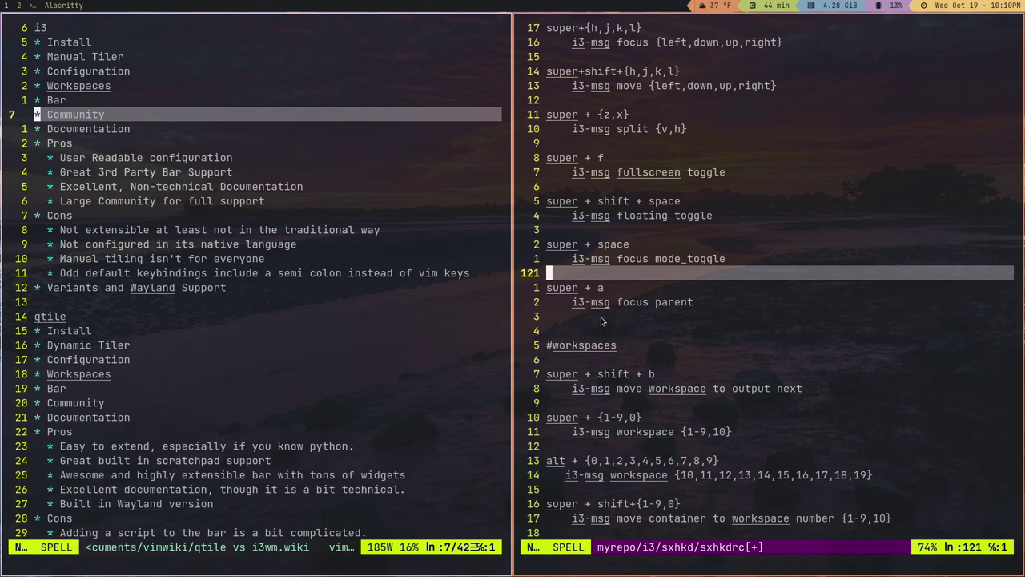
On workspace 3, open two Alacritty terminals side by side
{"action": "key", "text": "super+3"}
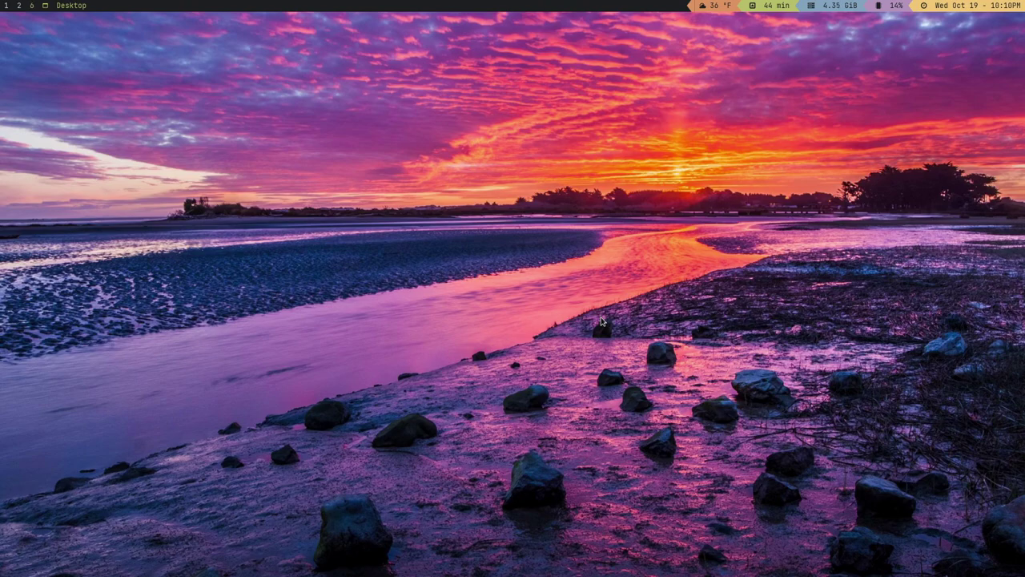
{"action": "key", "text": "super+Return"}
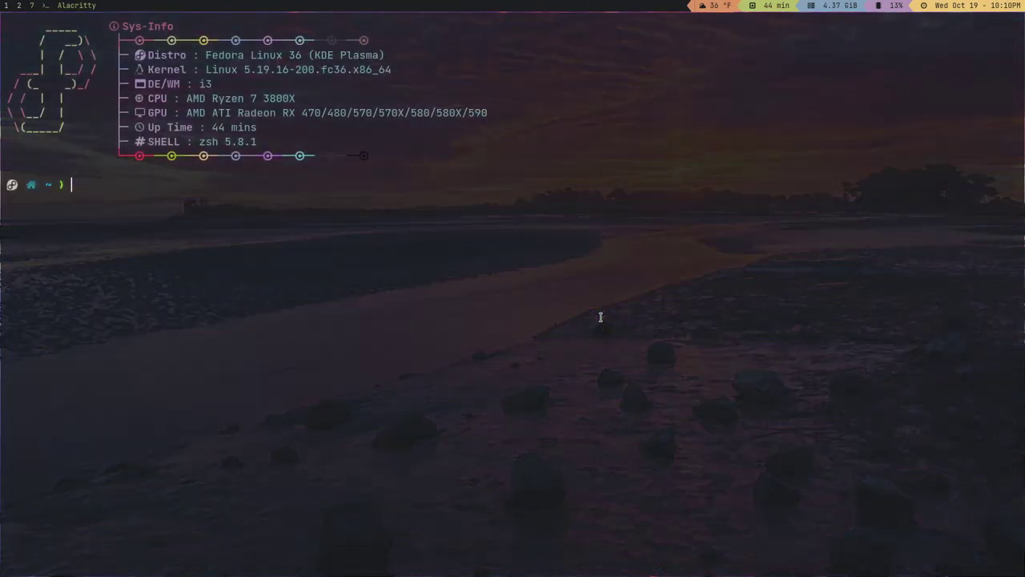
{"action": "key", "text": "super+shift+q"}
{"action": "key", "text": "super+Return"}
{"action": "key", "text": "super+Return"}
Float the right terminal, drag it larger, tile it back, and close one right-hand terminal
{"action": "key", "text": "super+shift+space"}
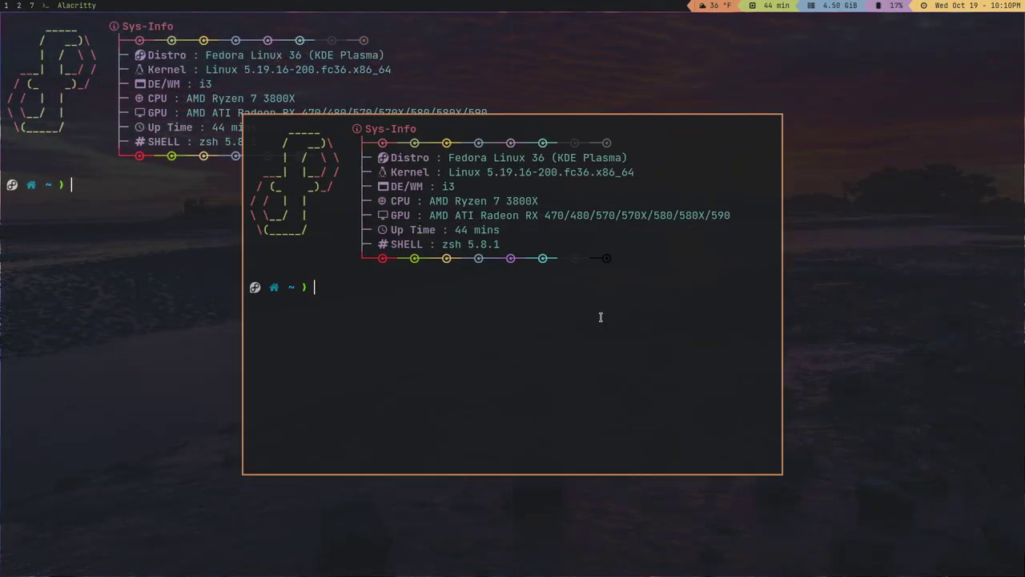
{"action": "left_click_drag", "start_coordinate": [619, 334], "coordinate": [548, 287]}
{"action": "key", "text": "super+Return"}
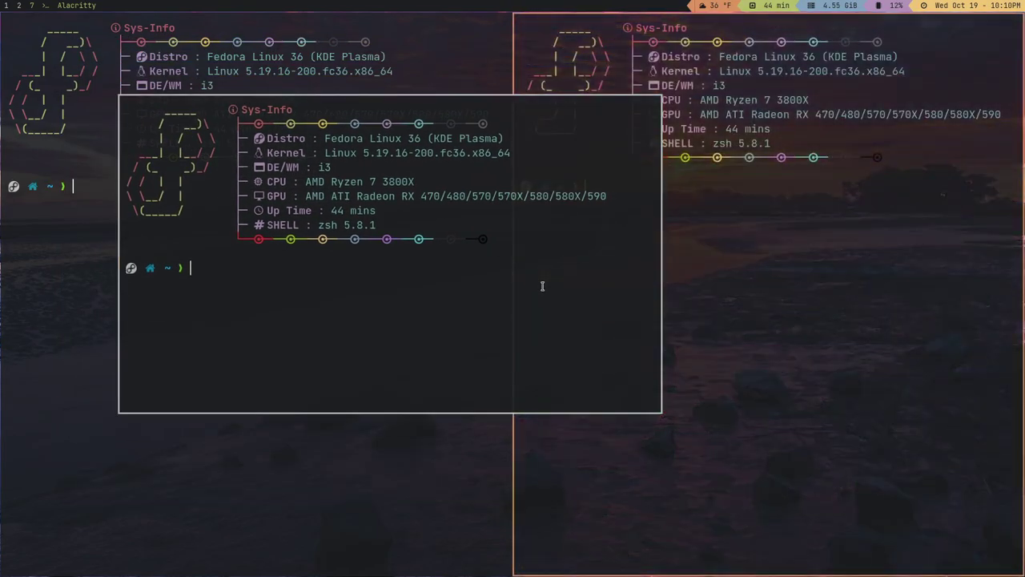
{"action": "key", "text": "super+shift+space"}
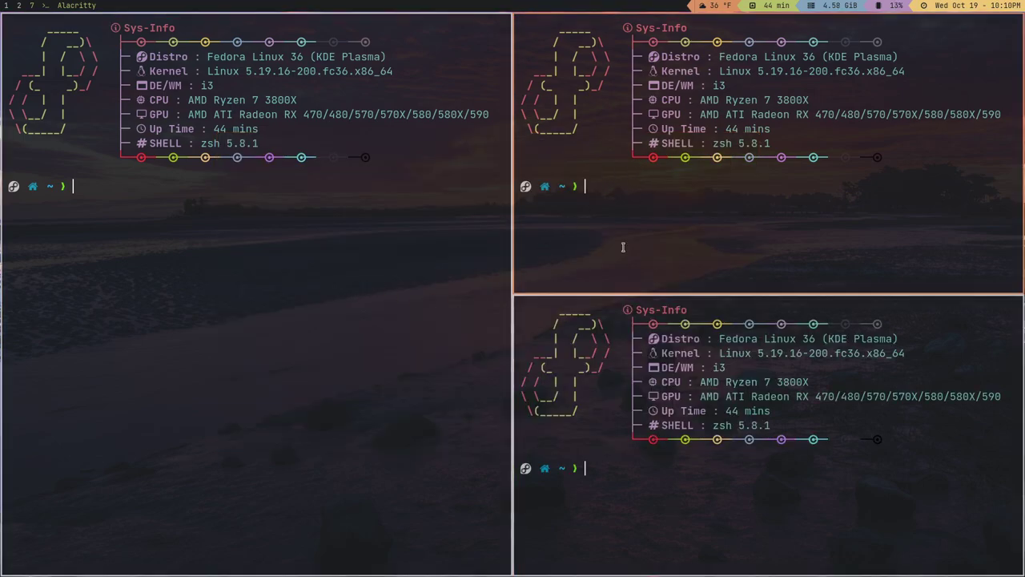
{"action": "key", "text": "super+shift+q"}
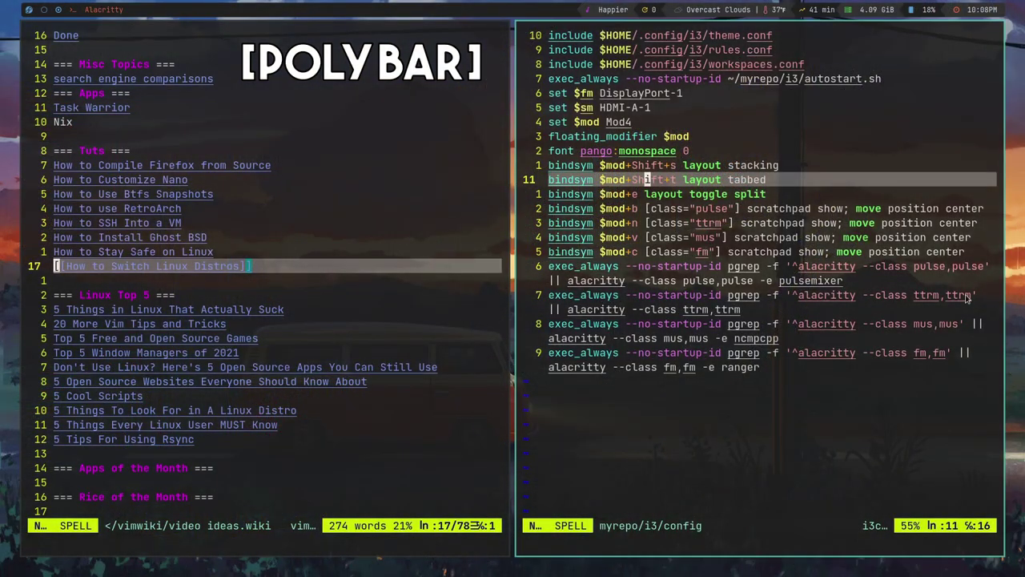
Browse the config's include lines and show, then hide, the scratchpad terminal
{"action": "key", "text": "k"}
{"action": "key", "text": "k"}
{"action": "key", "text": "k"}
{"action": "key", "text": "k"}
{"action": "key", "text": "k"}
{"action": "key", "text": "k"}
{"action": "key", "text": "k"}
{"action": "key", "text": "k"}
{"action": "key", "text": "k"}
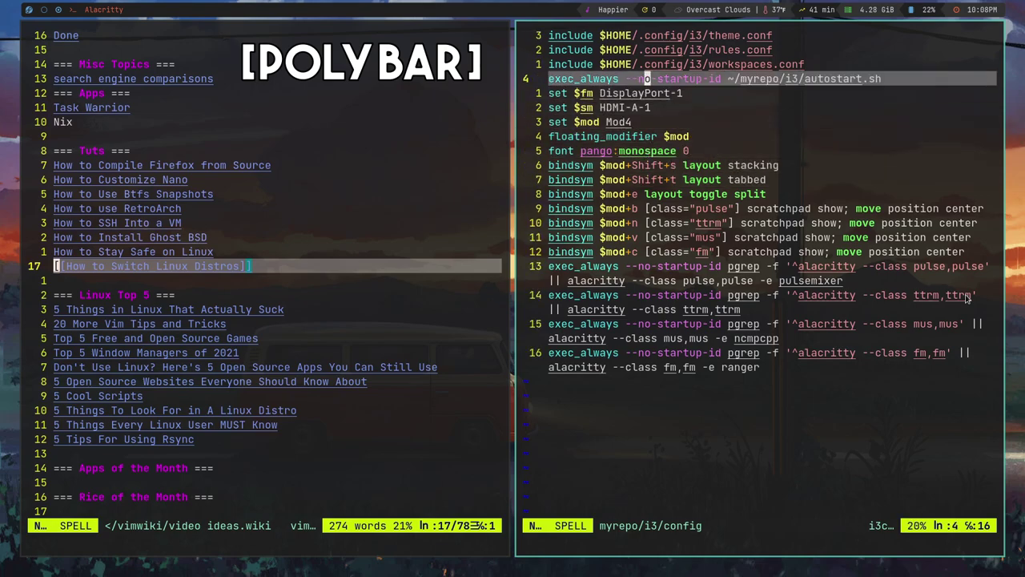
{"action": "key", "text": "j"}
{"action": "key", "text": "j"}
{"action": "key", "text": "j"}
{"action": "key", "text": "j"}
{"action": "key", "text": "j"}
{"action": "key", "text": "j"}
{"action": "key", "text": "j"}
{"action": "key", "text": "j"}
{"action": "key", "text": "k"}
{"action": "key", "text": "k"}
{"action": "key", "text": "k"}
{"action": "key", "text": "k"}
{"action": "key", "text": "k"}
{"action": "key", "text": "super+n"}
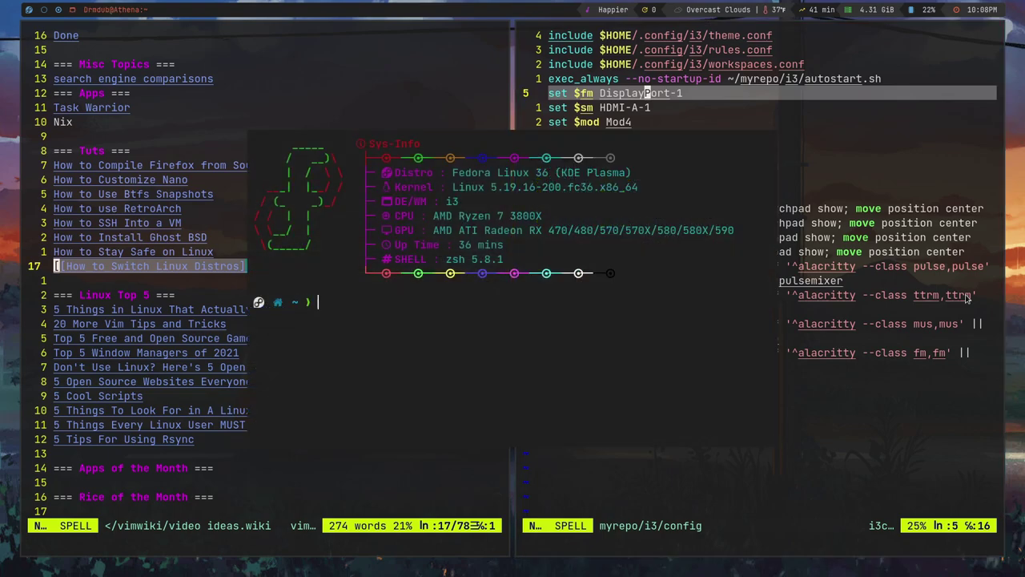
{"action": "key", "text": "super+n"}
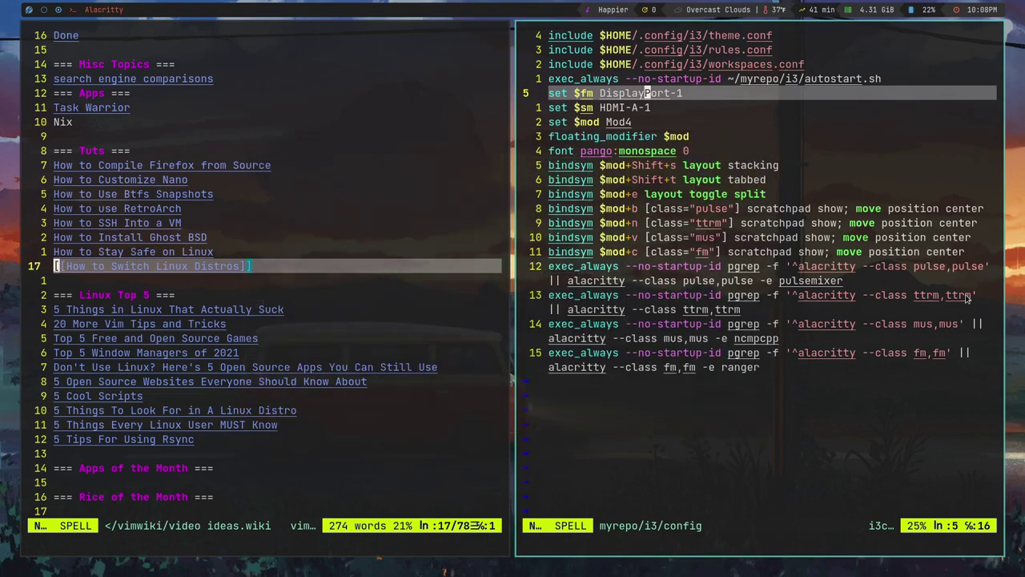
Open rules.conf from its include line with gf and show a NERDTree file tree beside it
{"action": "key", "text": "k"}
{"action": "key", "text": "k"}
{"action": "key", "text": "k"}
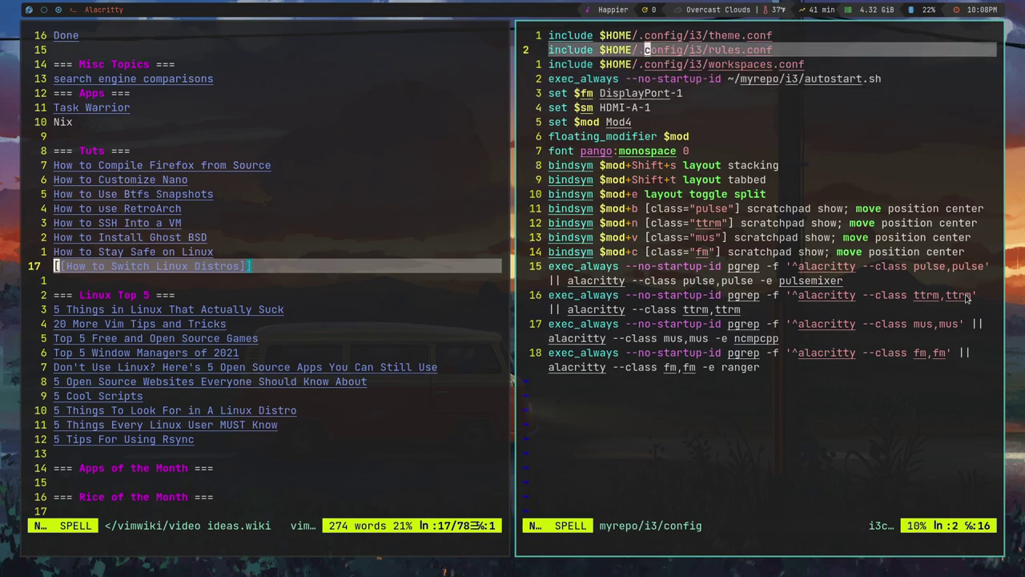
{"action": "key", "text": "g"}
{"action": "key", "text": "f"}
{"action": "key", "text": "j"}
{"action": "key", "text": "j"}
{"action": "key", "text": "j"}
{"action": "key", "text": "j"}
{"action": "key", "text": "j"}
{"action": "key", "text": "j"}
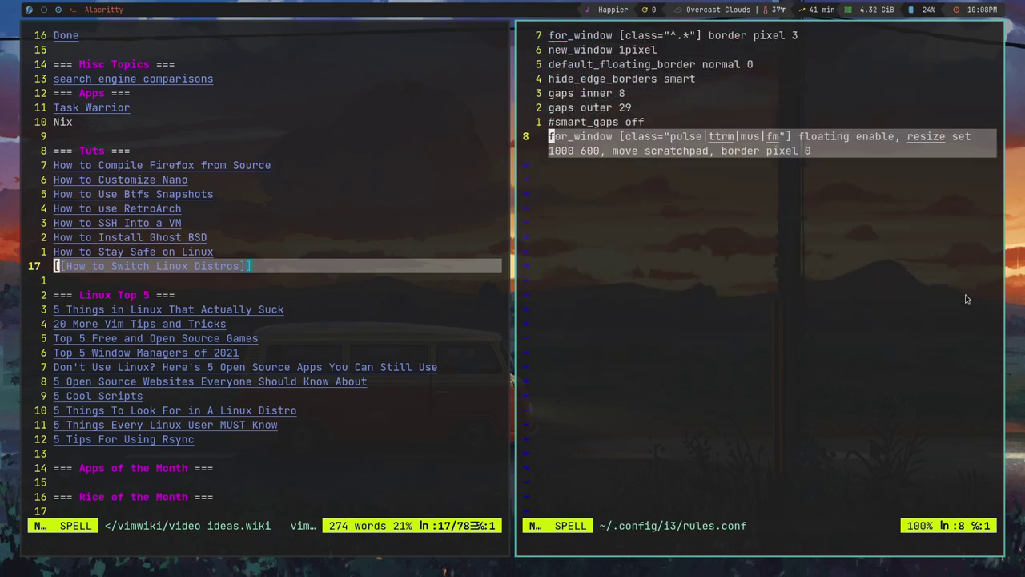
{"action": "key", "text": "k"}
{"action": "key", "text": "k"}
{"action": "key", "text": "k"}
{"action": "key", "text": "k"}
{"action": "key", "text": "k"}
{"action": "key", "text": "k"}
{"action": "key", "text": "k"}
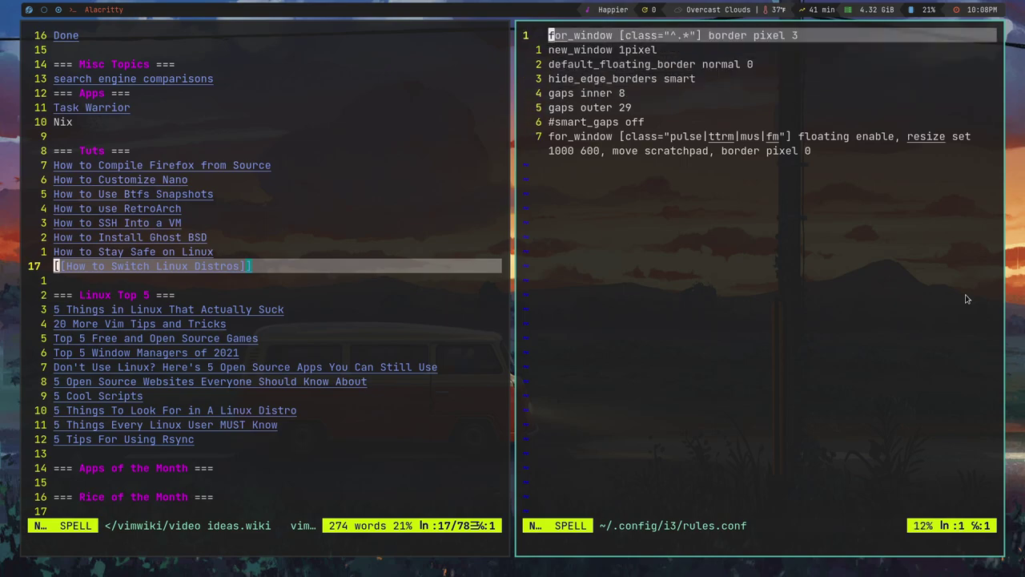
{"action": "key", "text": "ctrl+n"}
{"action": "key", "text": "j"}
{"action": "key", "text": "j"}
{"action": "key", "text": "j"}
{"action": "key", "text": "j"}
{"action": "key", "text": "j"}
{"action": "key", "text": "j"}
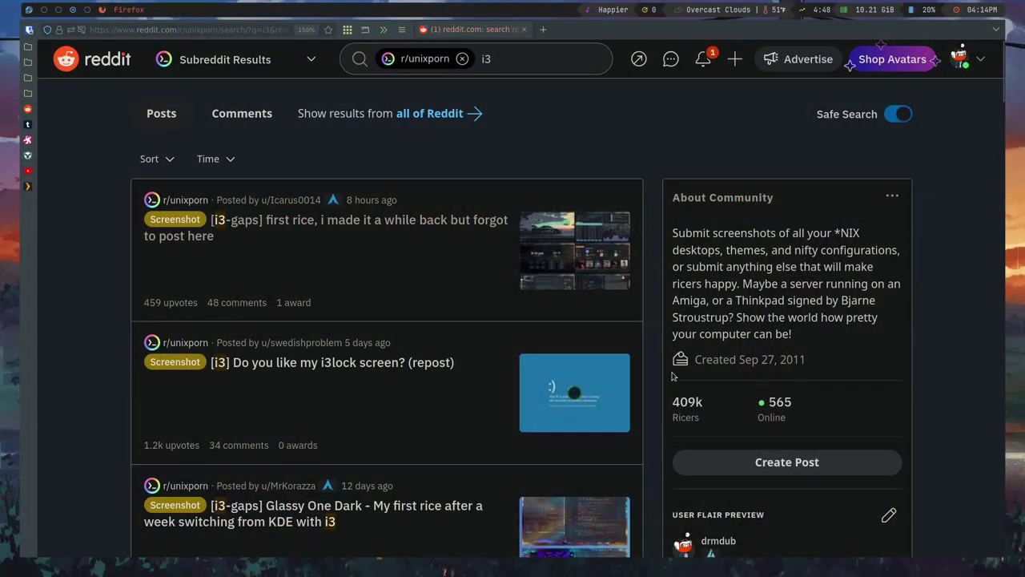
{"action": "scroll", "coordinate": [673, 377], "scroll_direction": "down", "scroll_amount": 10}
{"action": "scroll", "coordinate": [673, 377], "scroll_direction": "down", "scroll_amount": 8}
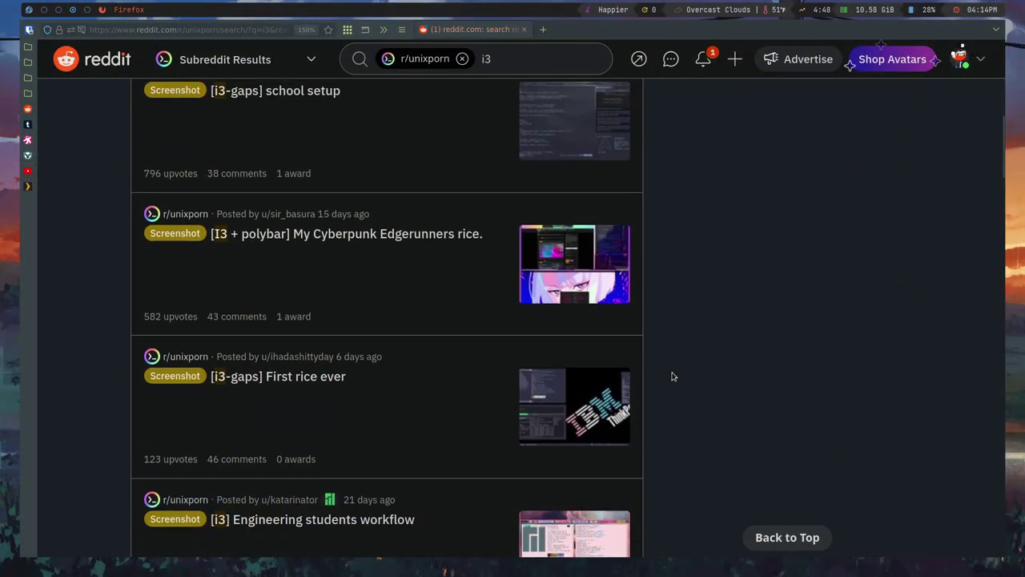
{"action": "scroll", "coordinate": [673, 377], "scroll_direction": "down", "scroll_amount": 10}
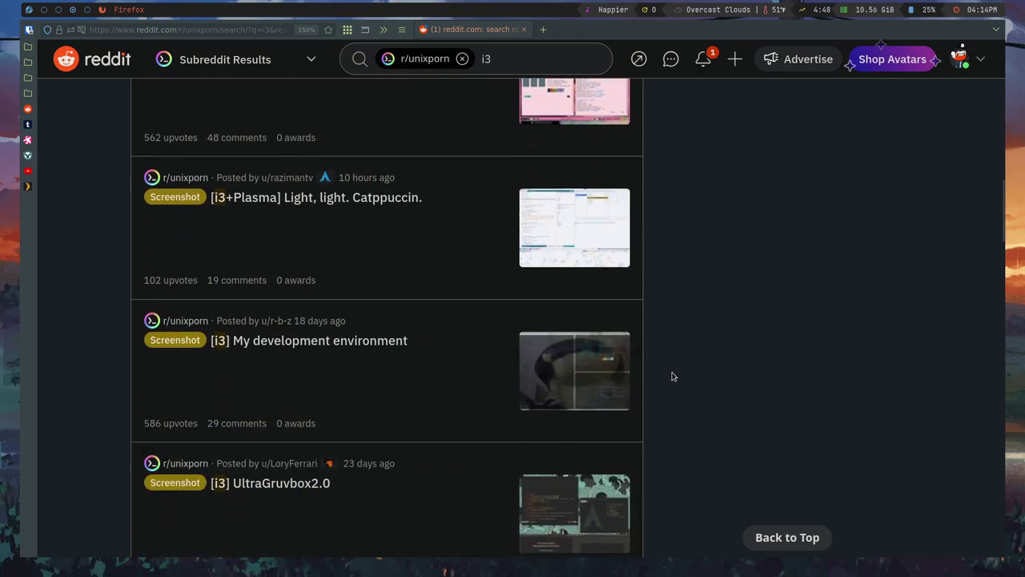
{"action": "scroll", "coordinate": [674, 377], "scroll_direction": "down", "scroll_amount": 9}
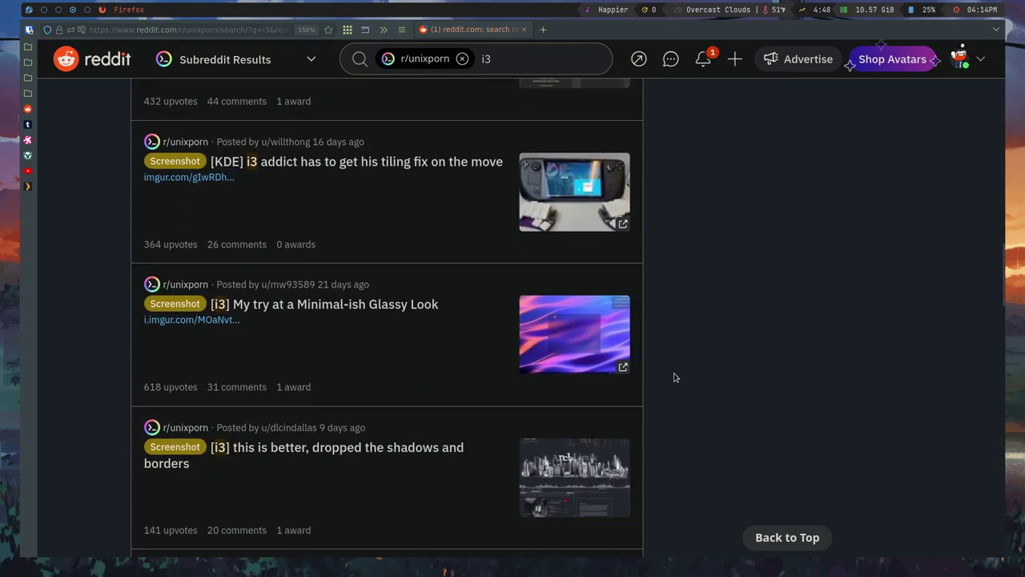
{"action": "scroll", "coordinate": [675, 377], "scroll_direction": "down", "scroll_amount": 10}
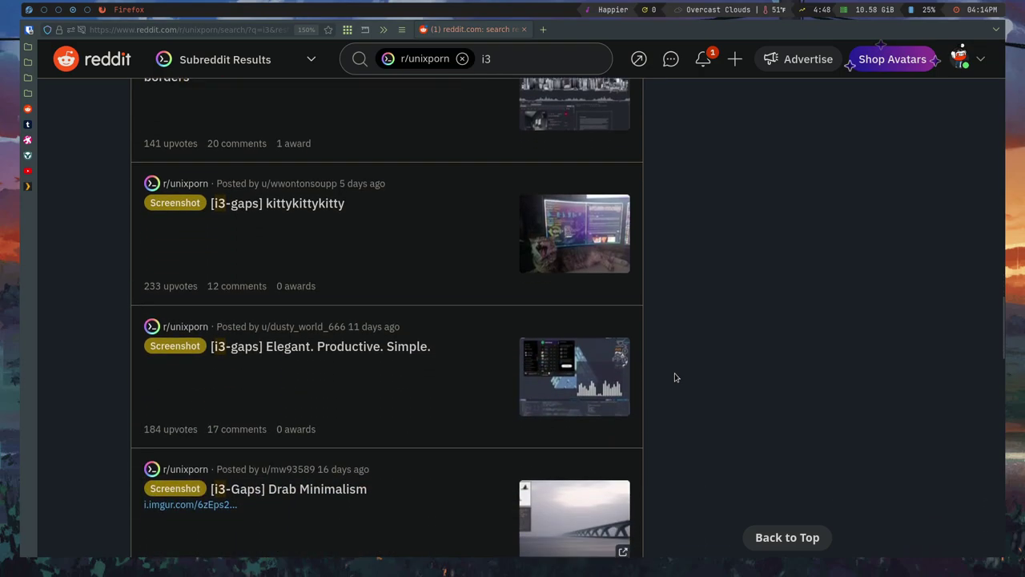
{"action": "scroll", "coordinate": [675, 377], "scroll_direction": "down", "scroll_amount": 13}
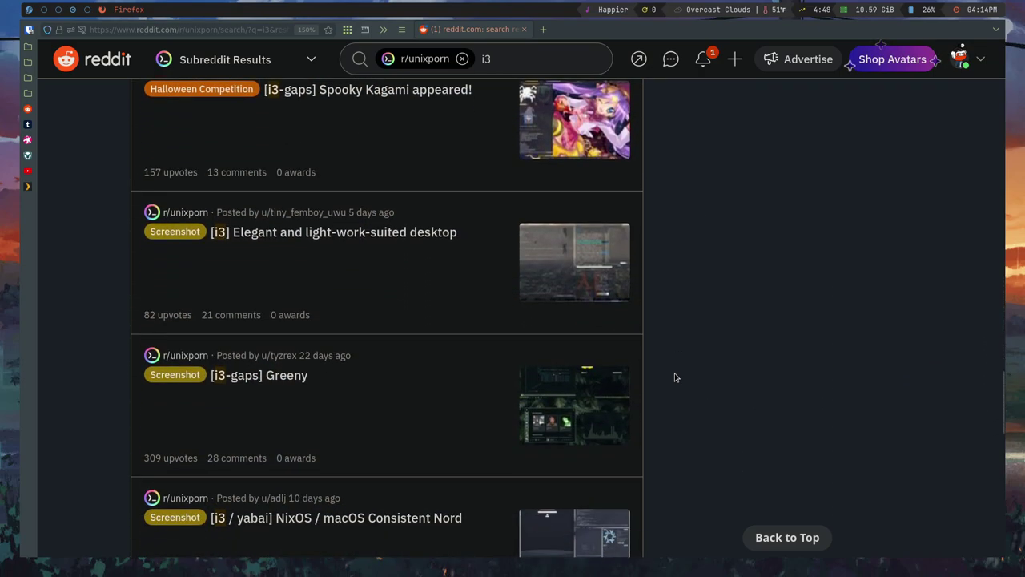
{"action": "scroll", "coordinate": [675, 377], "scroll_direction": "down", "scroll_amount": 12}
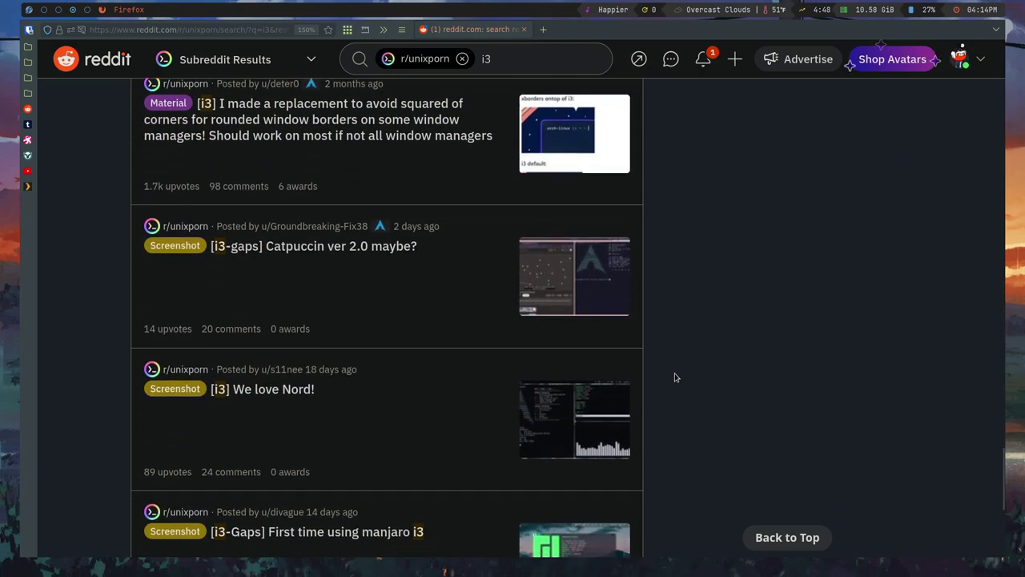
{"action": "scroll", "coordinate": [675, 378], "scroll_direction": "down", "scroll_amount": 5}
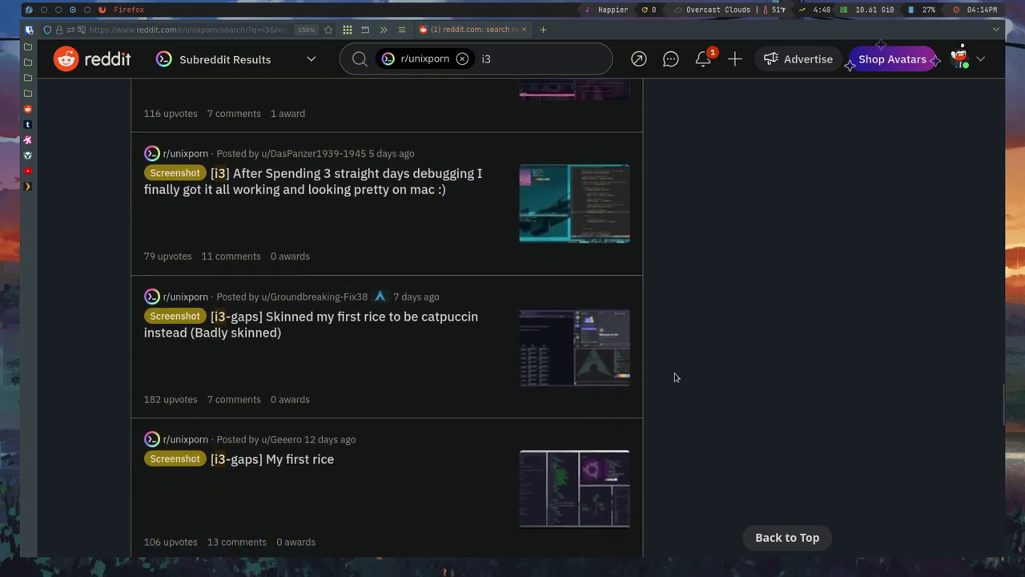
{"action": "scroll", "coordinate": [674, 378], "scroll_direction": "down", "scroll_amount": 10}
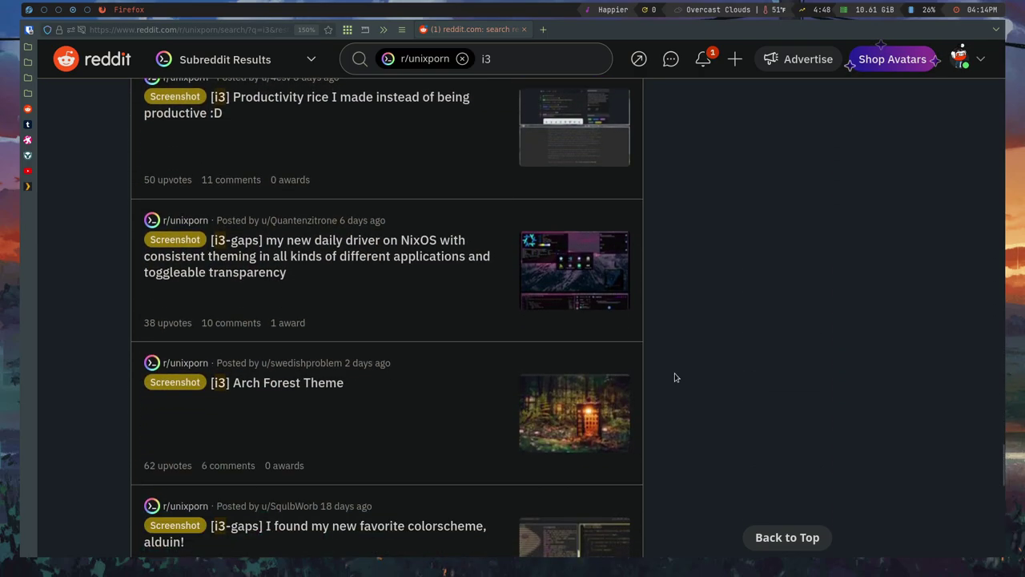
{"action": "scroll", "coordinate": [675, 377], "scroll_direction": "down", "scroll_amount": 4}
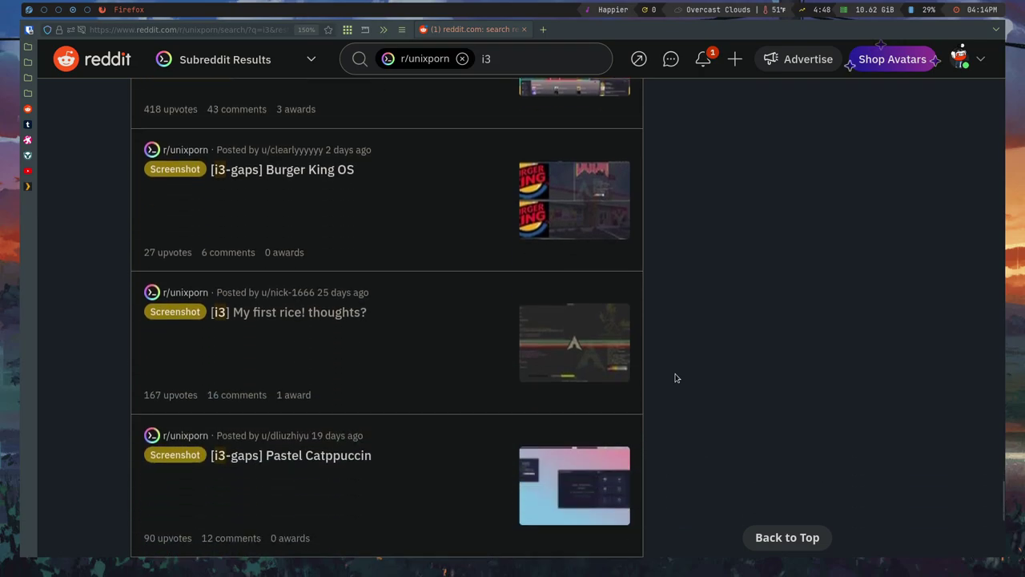
{"action": "scroll", "coordinate": [675, 377], "scroll_direction": "down", "scroll_amount": 10}
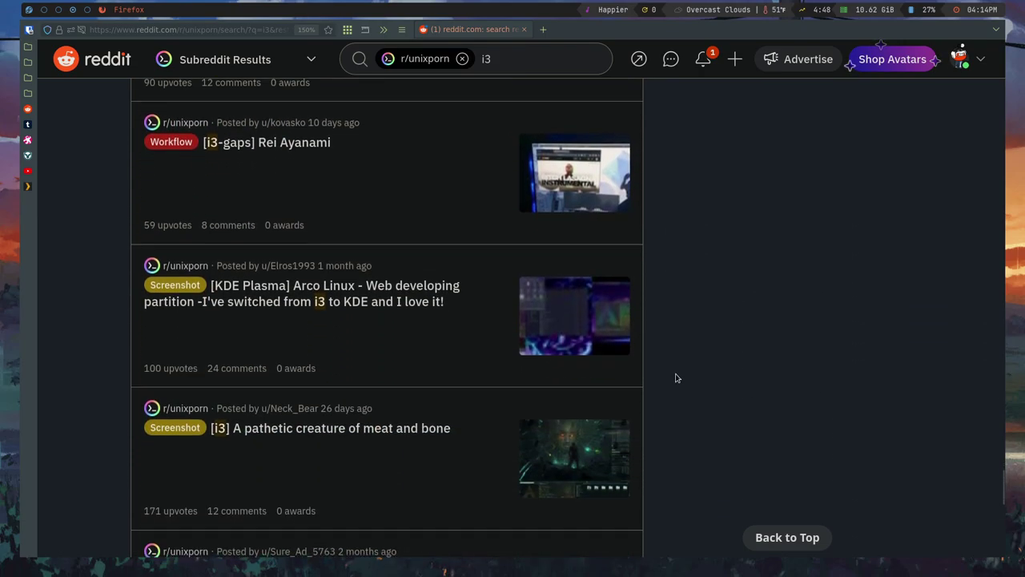
{"action": "scroll", "coordinate": [675, 378], "scroll_direction": "down", "scroll_amount": 12}
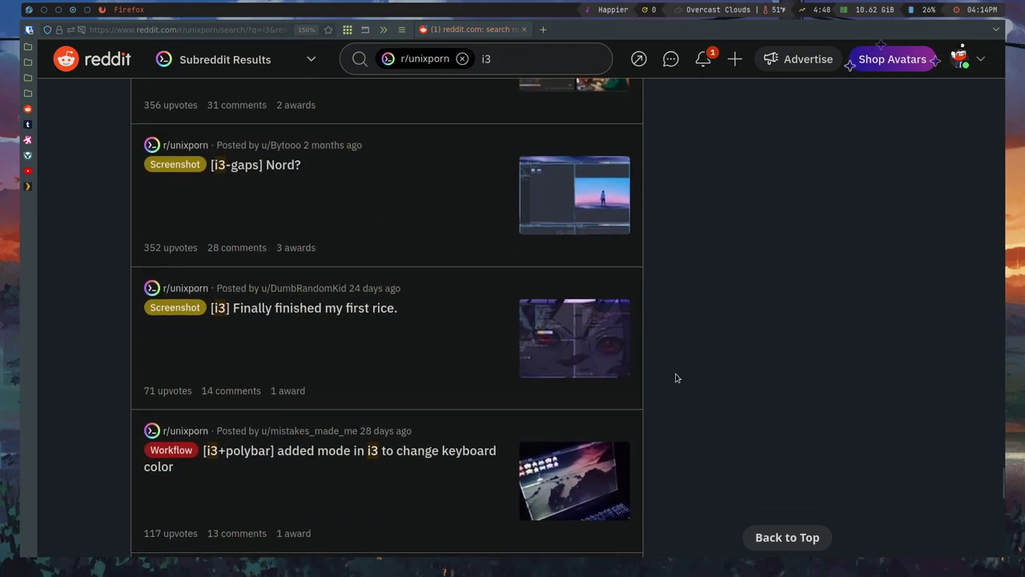
{"action": "scroll", "coordinate": [676, 377], "scroll_direction": "down", "scroll_amount": 11}
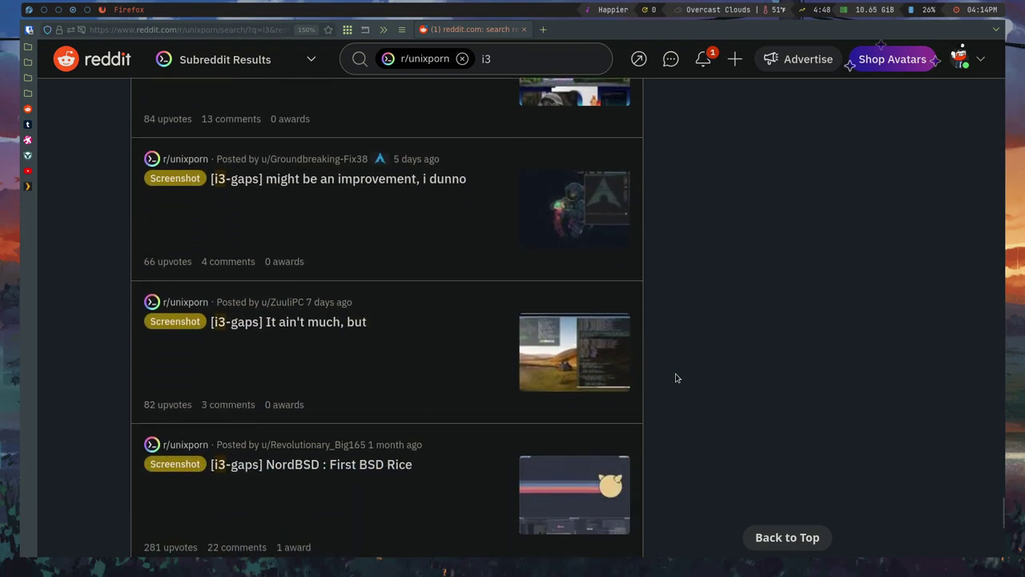
{"action": "scroll", "coordinate": [676, 378], "scroll_direction": "down", "scroll_amount": 8}
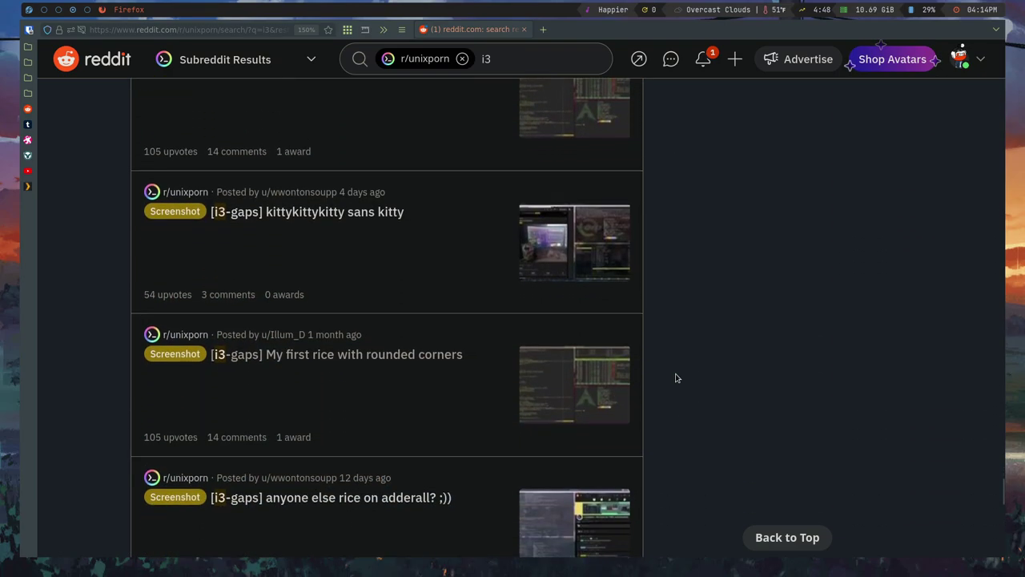
{"action": "scroll", "coordinate": [675, 377], "scroll_direction": "down", "scroll_amount": 10}
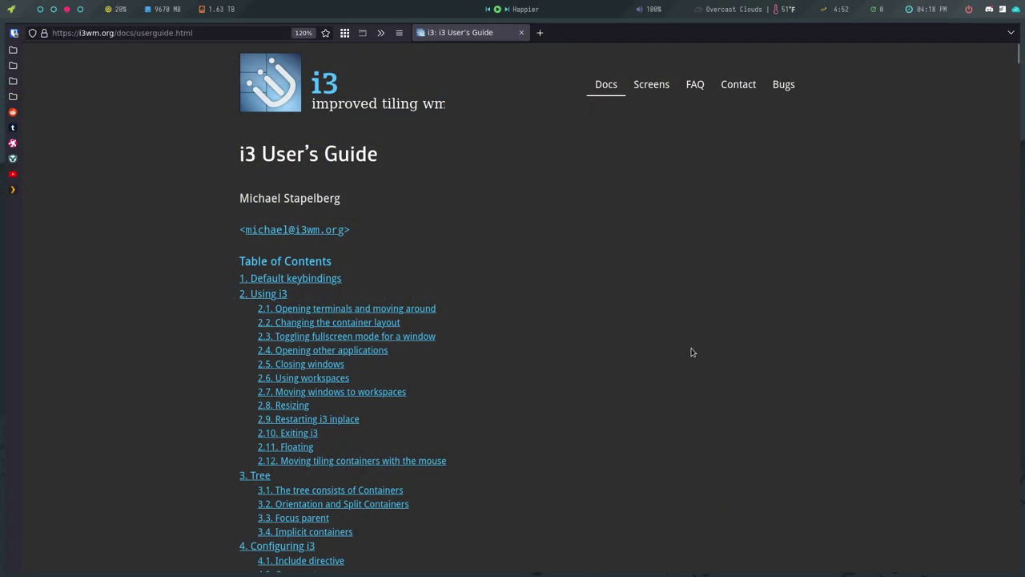
Scroll the i3 User's Guide down to section 4.16 Variables
{"action": "scroll", "coordinate": [693, 353], "scroll_direction": "down", "scroll_amount": 10}
{"action": "scroll", "coordinate": [693, 352], "scroll_direction": "down", "scroll_amount": 10}
{"action": "scroll", "coordinate": [693, 352], "scroll_direction": "down", "scroll_amount": 10}
{"action": "scroll", "coordinate": [693, 352], "scroll_direction": "down", "scroll_amount": 10}
{"action": "scroll", "coordinate": [693, 353], "scroll_direction": "down", "scroll_amount": 10}
{"action": "scroll", "coordinate": [691, 348], "scroll_direction": "down", "scroll_amount": 3}
{"action": "scroll", "coordinate": [693, 352], "scroll_direction": "down", "scroll_amount": 6}
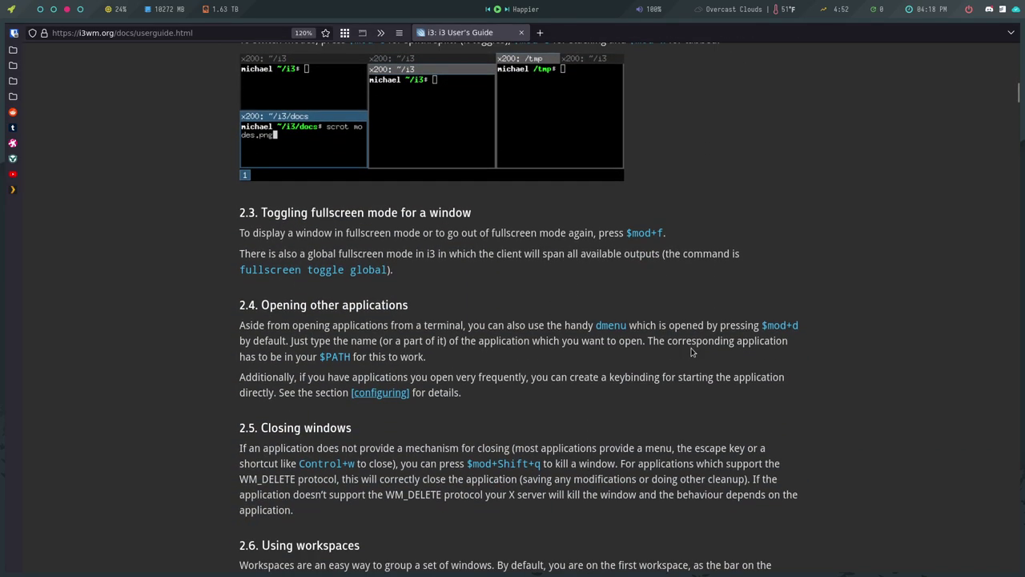
{"action": "scroll", "coordinate": [693, 353], "scroll_direction": "down", "scroll_amount": 6}
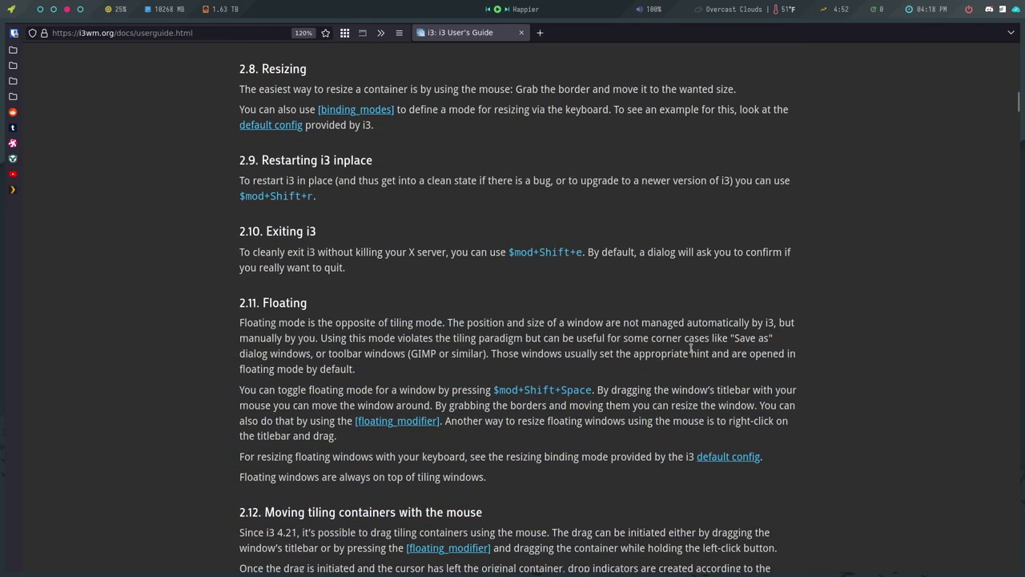
{"action": "scroll", "coordinate": [691, 347], "scroll_direction": "down", "scroll_amount": 10}
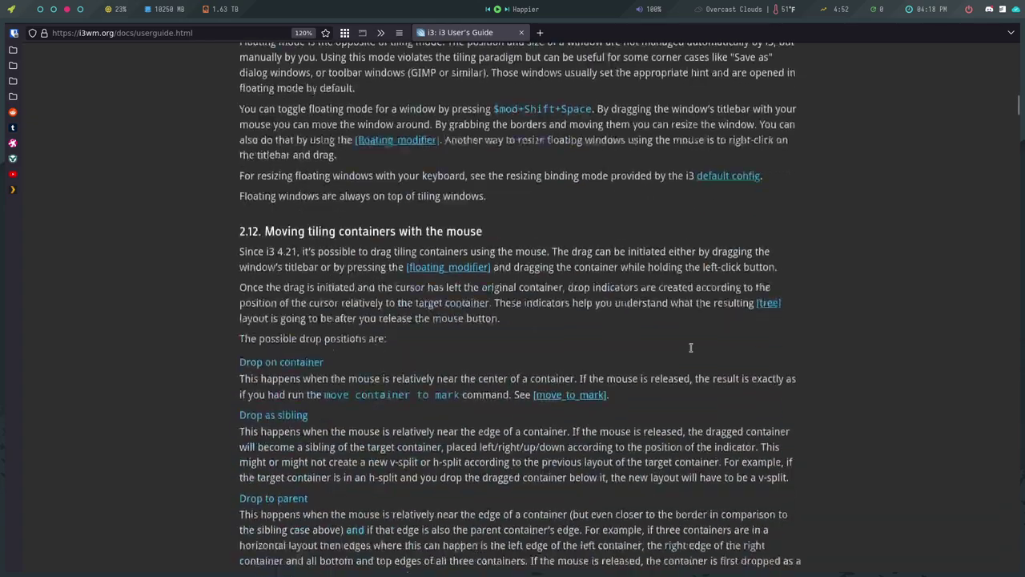
{"action": "scroll", "coordinate": [693, 349], "scroll_direction": "down", "scroll_amount": 15}
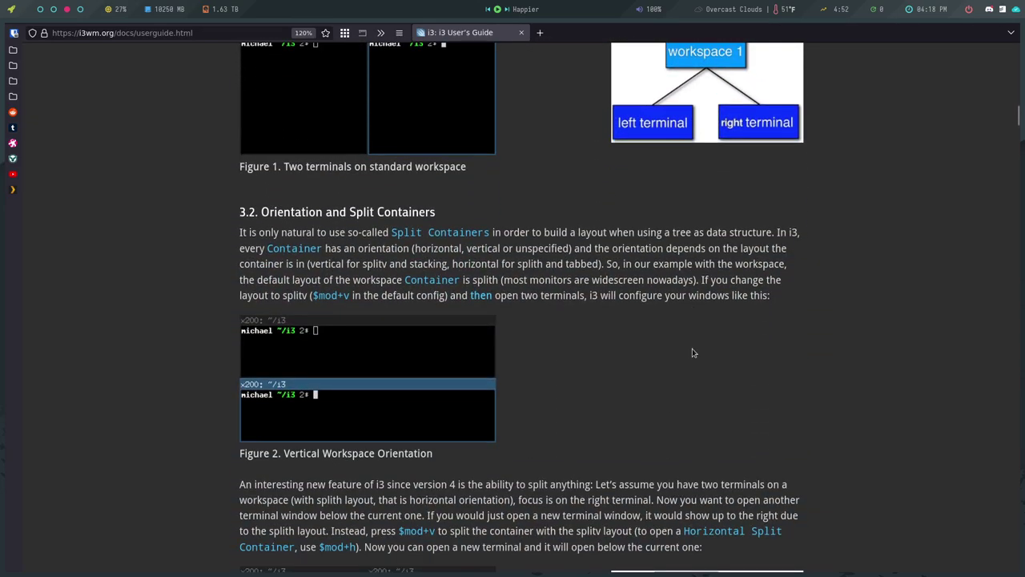
{"action": "scroll", "coordinate": [694, 352], "scroll_direction": "down", "scroll_amount": 10}
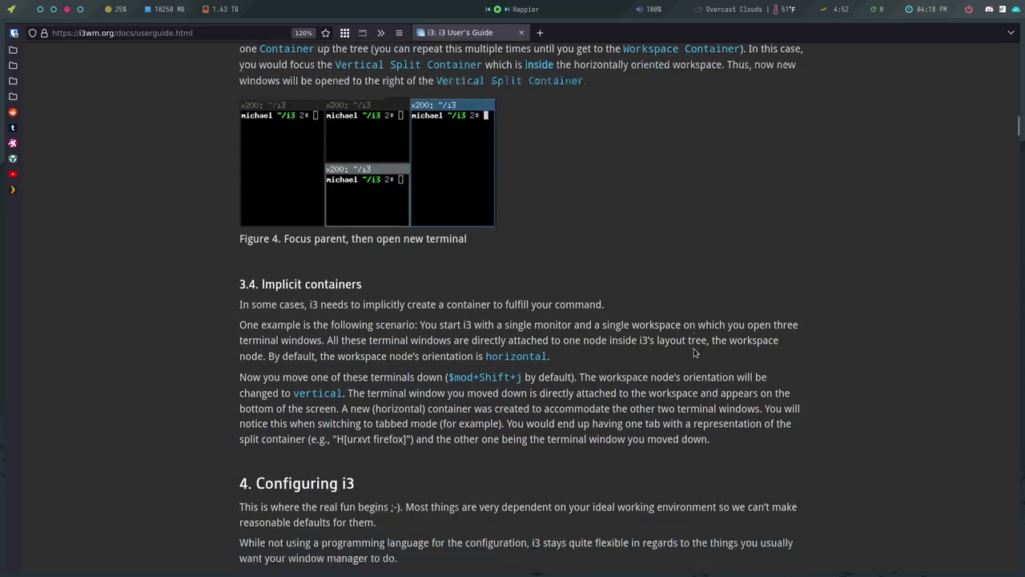
{"action": "scroll", "coordinate": [696, 354], "scroll_direction": "down", "scroll_amount": 15}
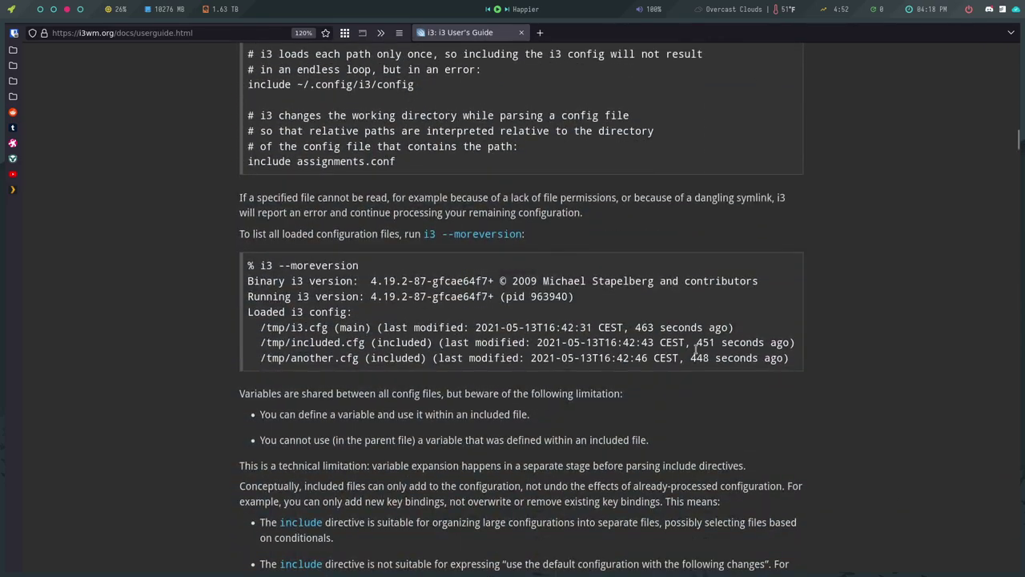
{"action": "scroll", "coordinate": [696, 353], "scroll_direction": "down", "scroll_amount": 15}
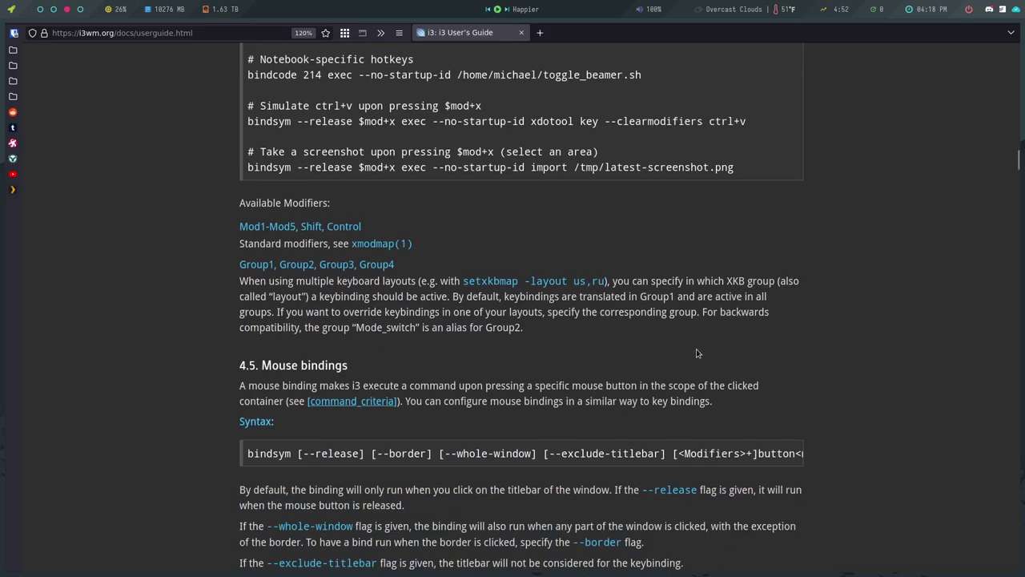
{"action": "scroll", "coordinate": [696, 354], "scroll_direction": "down", "scroll_amount": 5}
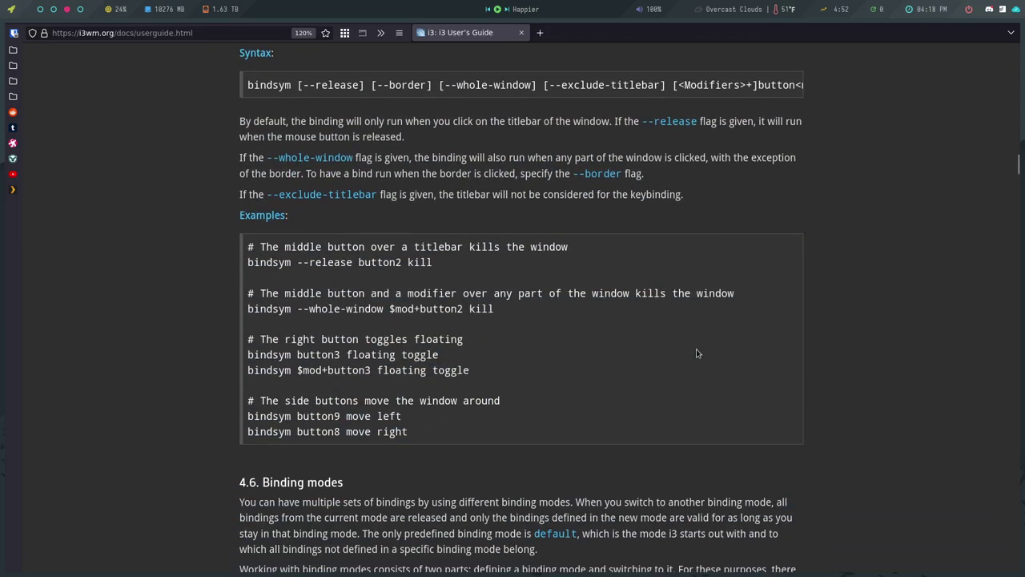
{"action": "scroll", "coordinate": [696, 354], "scroll_direction": "down", "scroll_amount": 8}
{"action": "scroll", "coordinate": [696, 354], "scroll_direction": "down", "scroll_amount": 10}
{"action": "scroll", "coordinate": [697, 353], "scroll_direction": "down", "scroll_amount": 9}
{"action": "scroll", "coordinate": [696, 352], "scroll_direction": "down", "scroll_amount": 10}
{"action": "scroll", "coordinate": [697, 353], "scroll_direction": "down", "scroll_amount": 5}
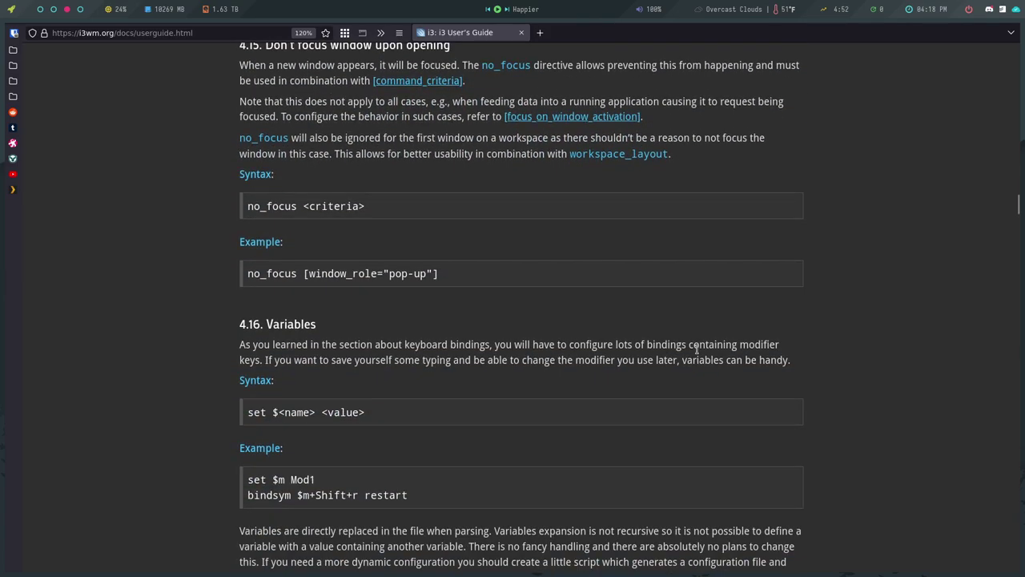
{"action": "scroll", "coordinate": [697, 349], "scroll_direction": "down", "scroll_amount": 3}
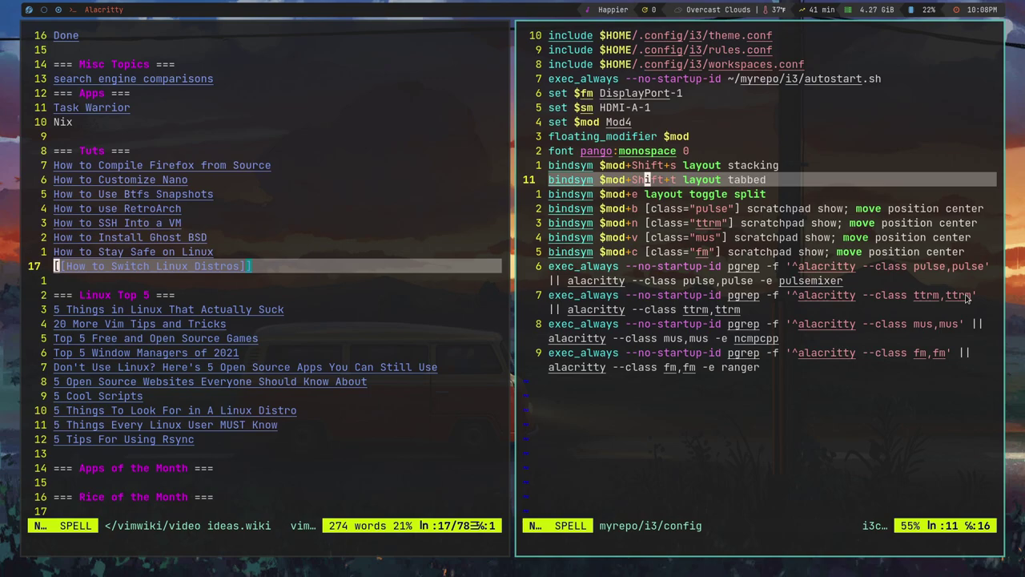
Move through the display variable lines and show, then hide, the sys-info scratchpad terminal
{"action": "key", "text": "k"}
{"action": "key", "text": "k"}
{"action": "key", "text": "k"}
{"action": "key", "text": "k"}
{"action": "key", "text": "k"}
{"action": "key", "text": "k"}
{"action": "key", "text": "k"}
{"action": "key", "text": "k"}
{"action": "key", "text": "k"}
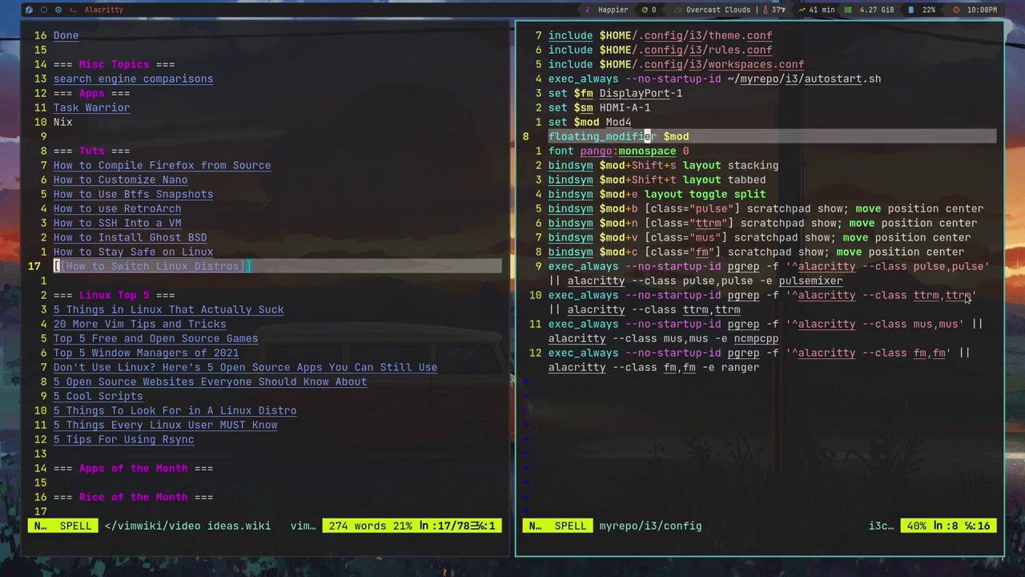
{"action": "key", "text": "j"}
{"action": "key", "text": "j"}
{"action": "key", "text": "j"}
{"action": "key", "text": "j"}
{"action": "key", "text": "j"}
{"action": "key", "text": "j"}
{"action": "key", "text": "j"}
{"action": "key", "text": "j"}
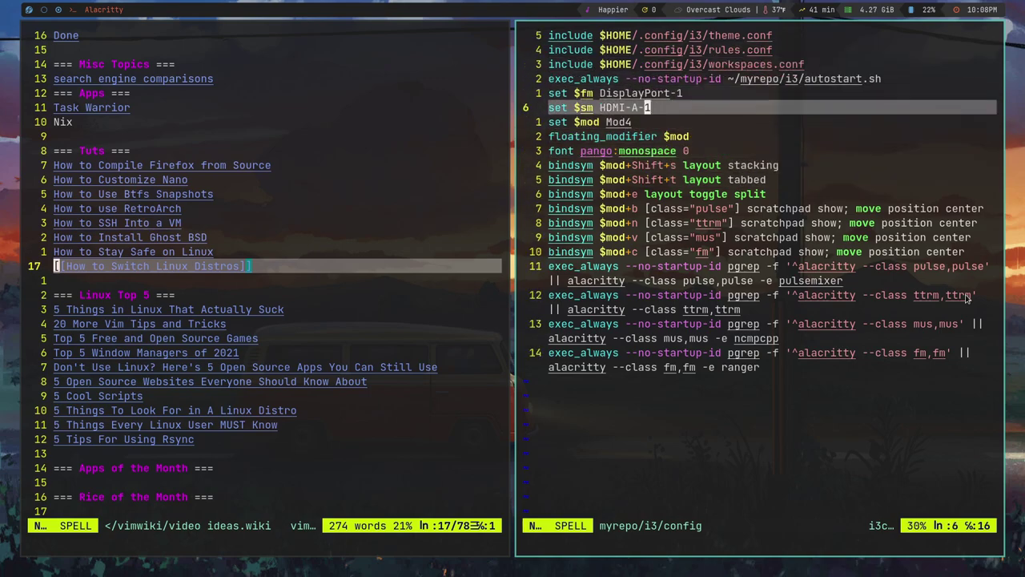
{"action": "key", "text": "k"}
{"action": "key", "text": "k"}
{"action": "key", "text": "k"}
{"action": "key", "text": "k"}
{"action": "key", "text": "k"}
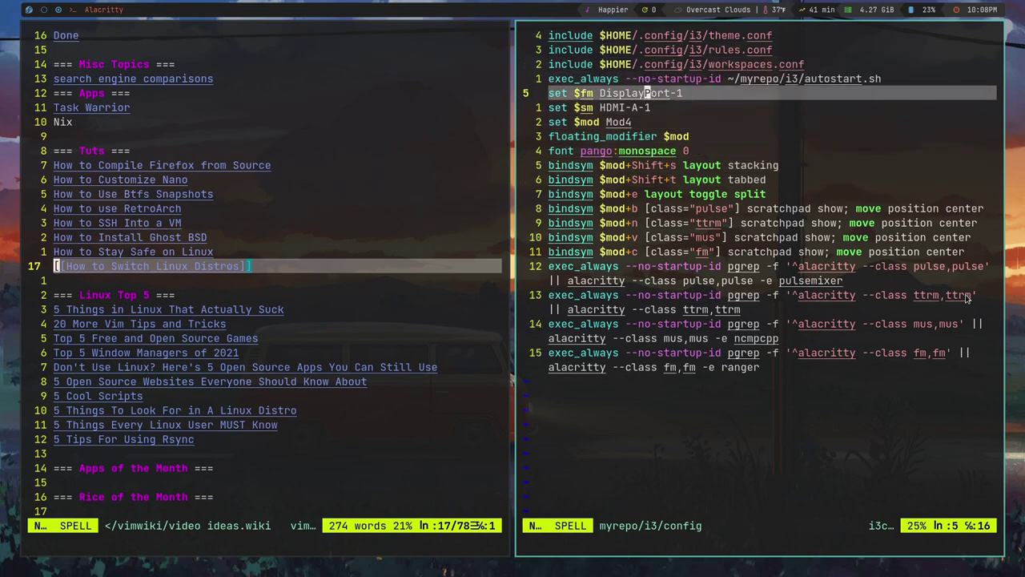
{"action": "key", "text": "super+n"}
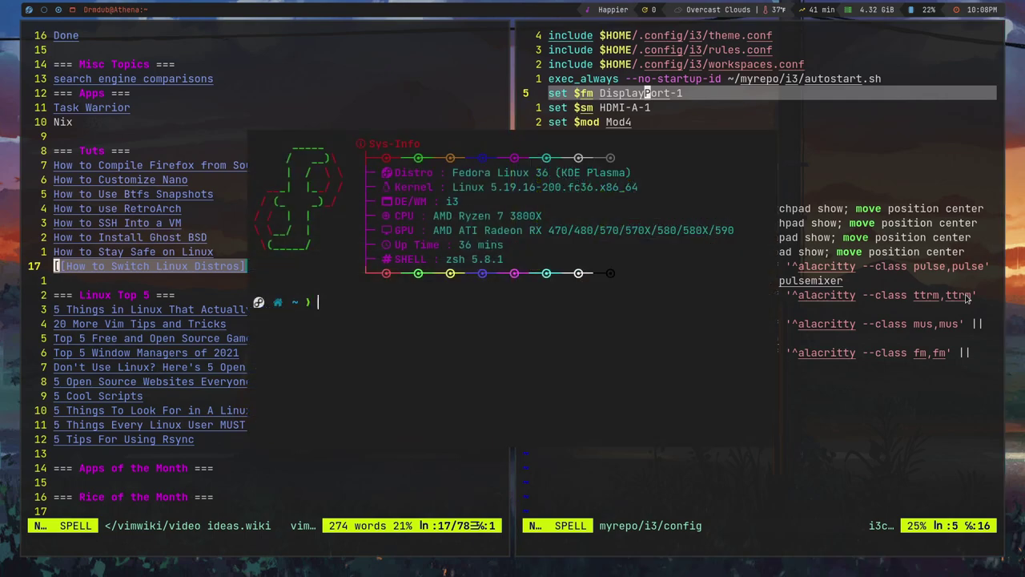
{"action": "key", "text": "super+n"}
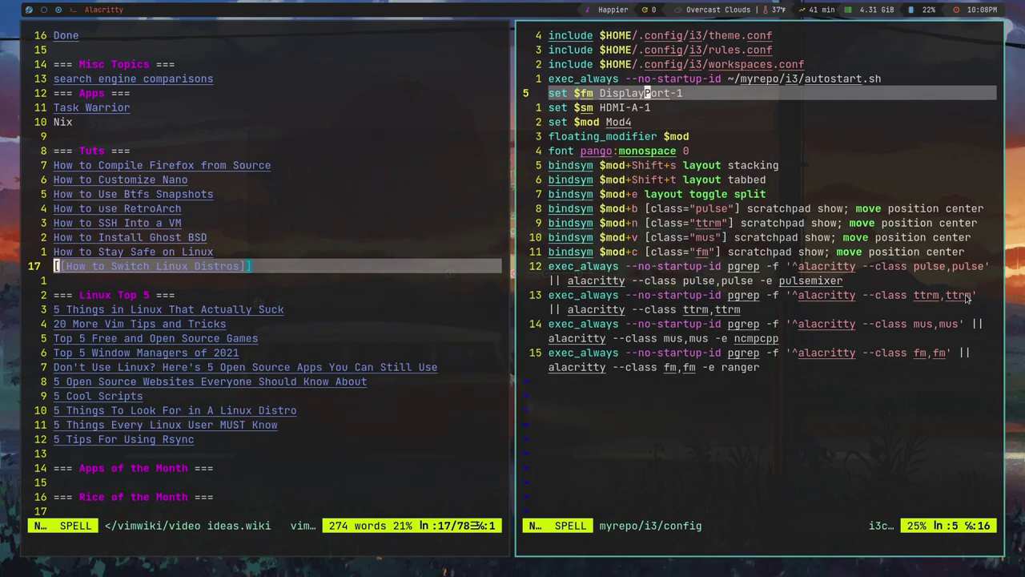
Open rules.conf with gf from its include line and show the home folder tree beside it
{"action": "key", "text": "k"}
{"action": "key", "text": "k"}
{"action": "key", "text": "k"}
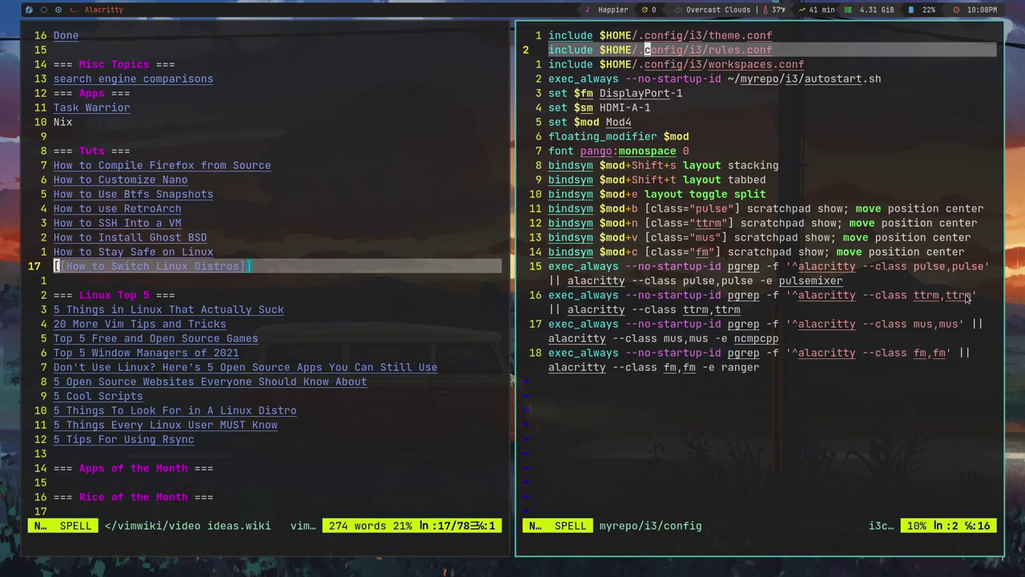
{"action": "key", "text": "g"}
{"action": "key", "text": "f"}
{"action": "key", "text": "j"}
{"action": "key", "text": "j"}
{"action": "key", "text": "j"}
{"action": "key", "text": "j"}
{"action": "key", "text": "j"}
{"action": "key", "text": "j"}
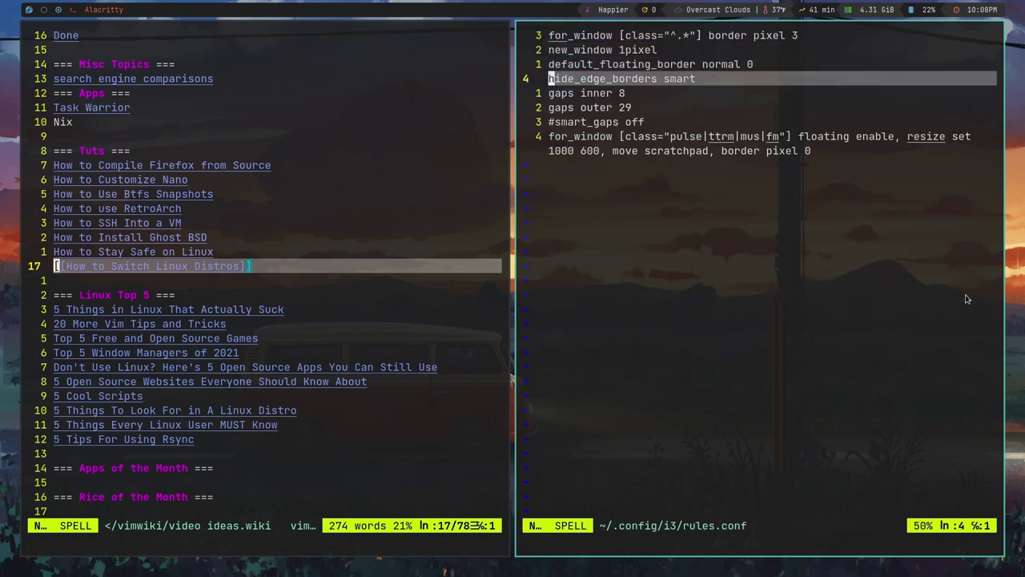
{"action": "key", "text": "k"}
{"action": "key", "text": "k"}
{"action": "key", "text": "k"}
{"action": "key", "text": "k"}
{"action": "key", "text": "k"}
{"action": "key", "text": "k"}
{"action": "key", "text": "k"}
{"action": "key", "text": "ctrl+n"}
Expand myrepo/i3 in the file tree and open its config file
{"action": "key", "text": "k"}
{"action": "key", "text": "j"}
{"action": "key", "text": "j"}
{"action": "key", "text": "j"}
{"action": "key", "text": "j"}
{"action": "key", "text": "j"}
{"action": "key", "text": "j"}
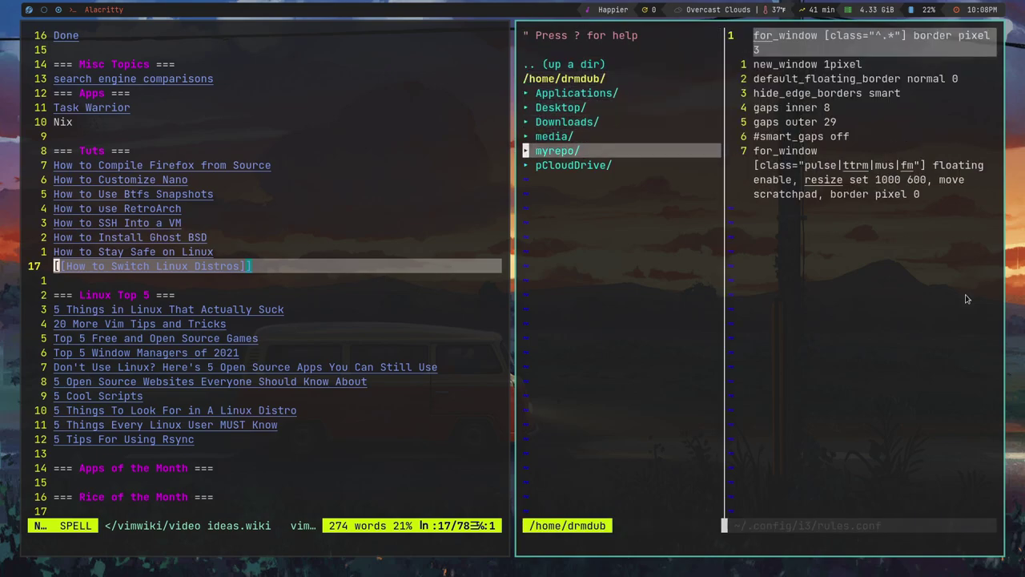
{"action": "key", "text": "o"}
{"action": "key", "text": "j"}
{"action": "key", "text": "j"}
{"action": "key", "text": "j"}
{"action": "key", "text": "j"}
{"action": "key", "text": "j"}
{"action": "key", "text": "j"}
{"action": "key", "text": "j"}
{"action": "key", "text": "j"}
{"action": "key", "text": "j"}
{"action": "key", "text": "k"}
{"action": "key", "text": "o"}
{"action": "key", "text": "j"}
{"action": "key", "text": "j"}
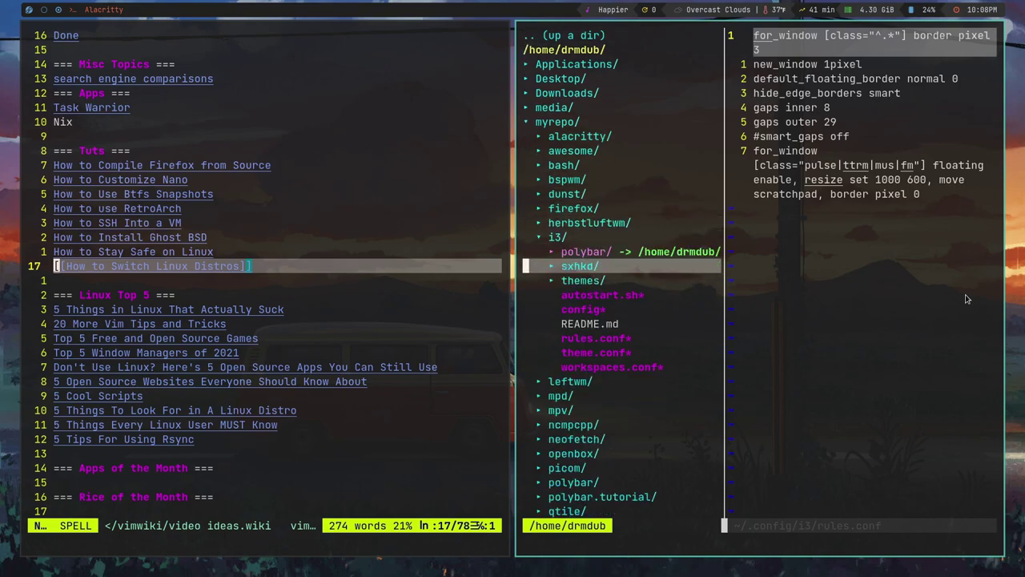
{"action": "key", "text": "j"}
{"action": "key", "text": "j"}
{"action": "key", "text": "j"}
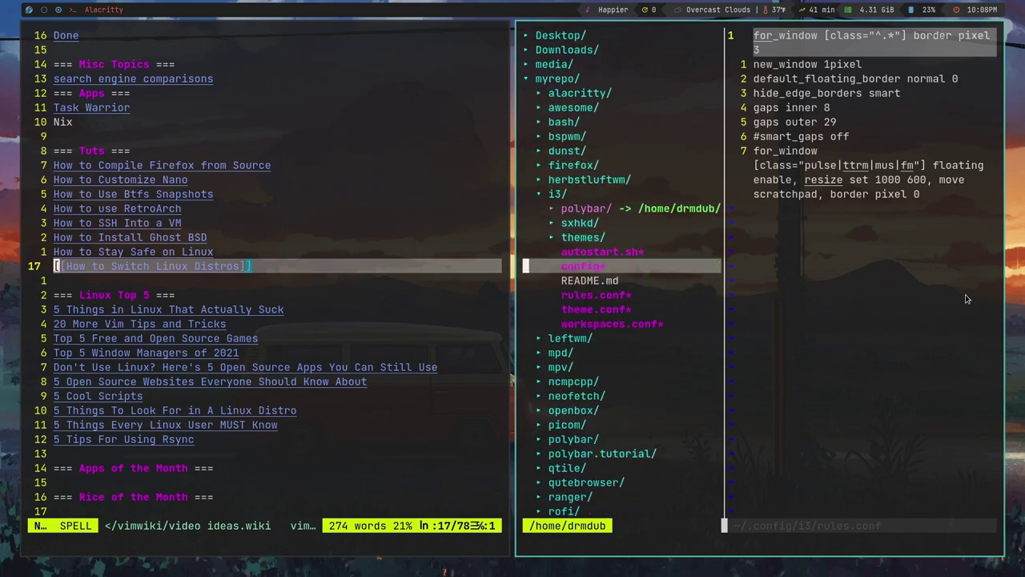
{"action": "key", "text": "o"}
{"action": "key", "text": "ctrl+n"}
Open theme.conf from the config's include line with gf
{"action": "key", "text": "k"}
{"action": "key", "text": "j"}
{"action": "key", "text": "k"}
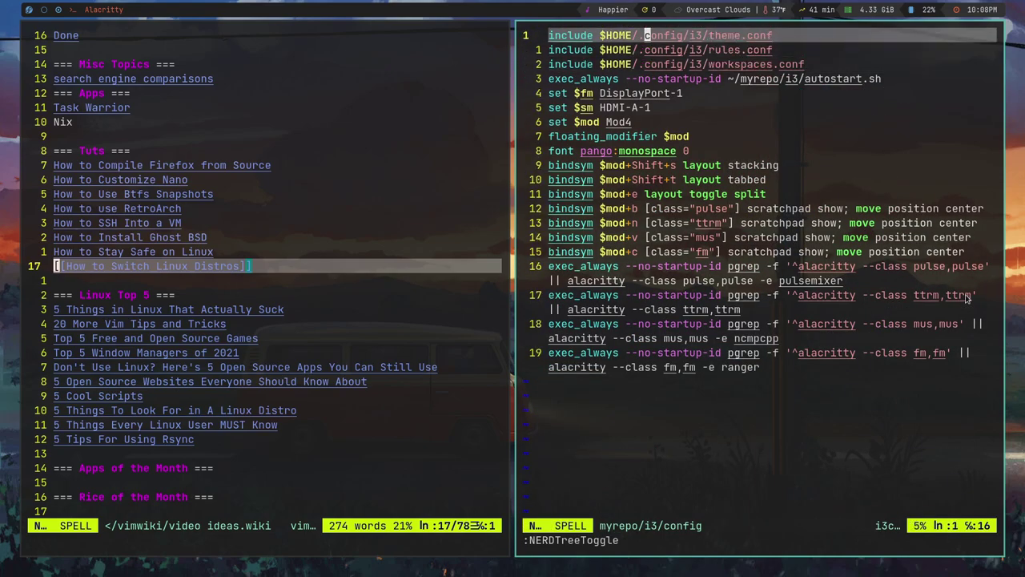
{"action": "key", "text": "g"}
{"action": "key", "text": "f"}
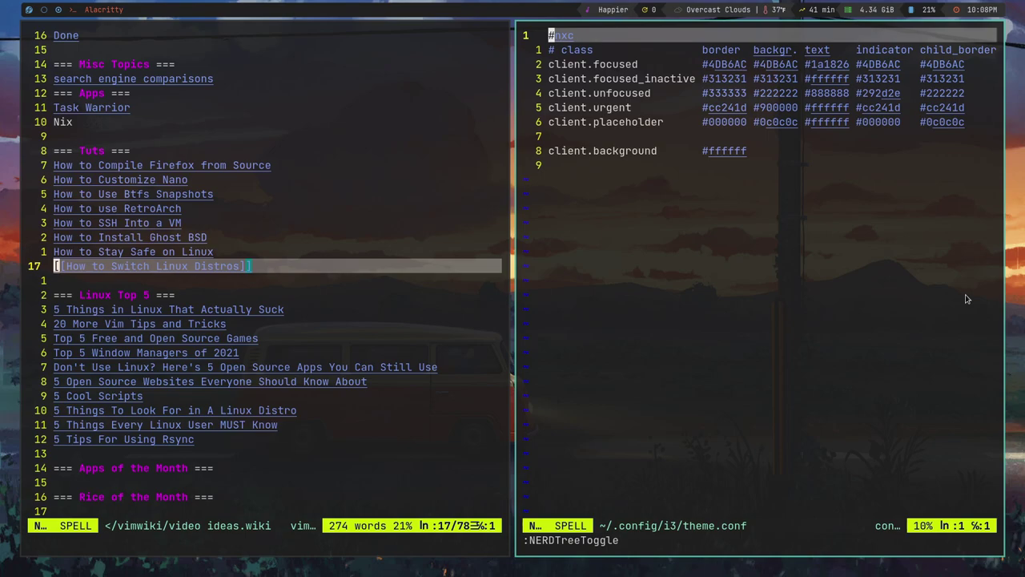
Reopen the file tree, expand the sxhkd folder and open sxhkdrc
{"action": "key", "text": "ctrl+n"}
{"action": "key", "text": "k"}
{"action": "key", "text": "k"}
{"action": "key", "text": "k"}
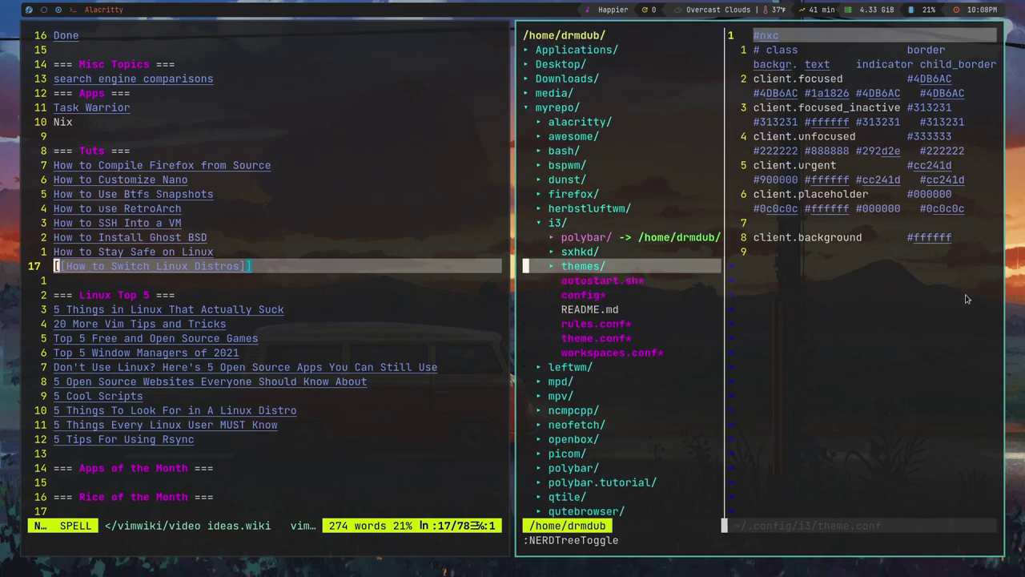
{"action": "key", "text": "o"}
{"action": "key", "text": "j"}
{"action": "key", "text": "Return"}
Insert blank lines above the super + shift + w and ctrl + w bindings
{"action": "key", "text": "ctrl+n"}
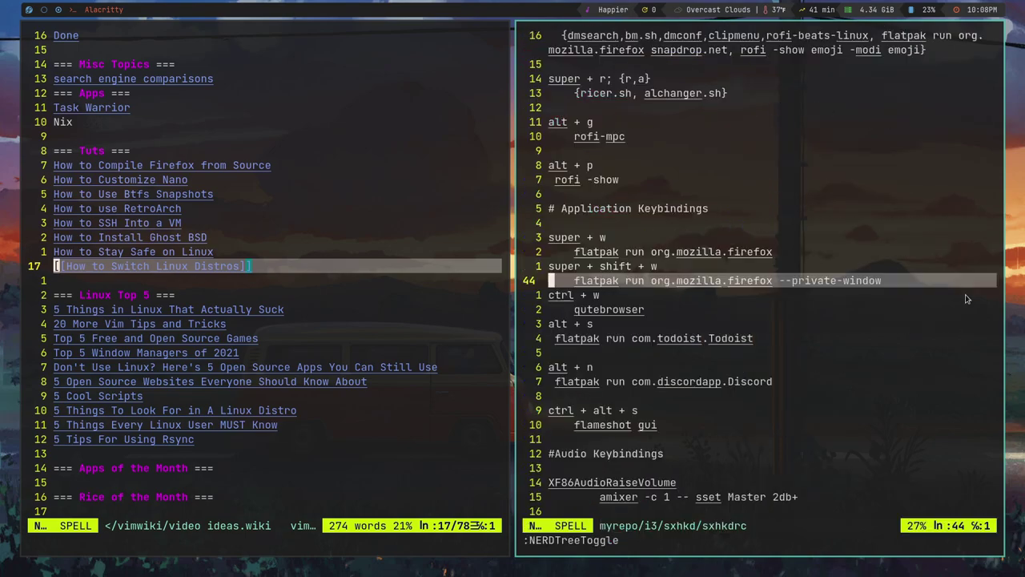
{"action": "key", "text": "j"}
{"action": "key", "text": "k"}
{"action": "key", "text": "k"}
{"action": "key", "text": "k"}
{"action": "key", "text": "k"}
{"action": "key", "text": "k"}
{"action": "key", "text": "k"}
{"action": "key", "text": "j"}
{"action": "key", "text": "j"}
{"action": "key", "text": "j"}
{"action": "key", "text": "j"}
{"action": "key", "text": "j"}
{"action": "key", "text": "j"}
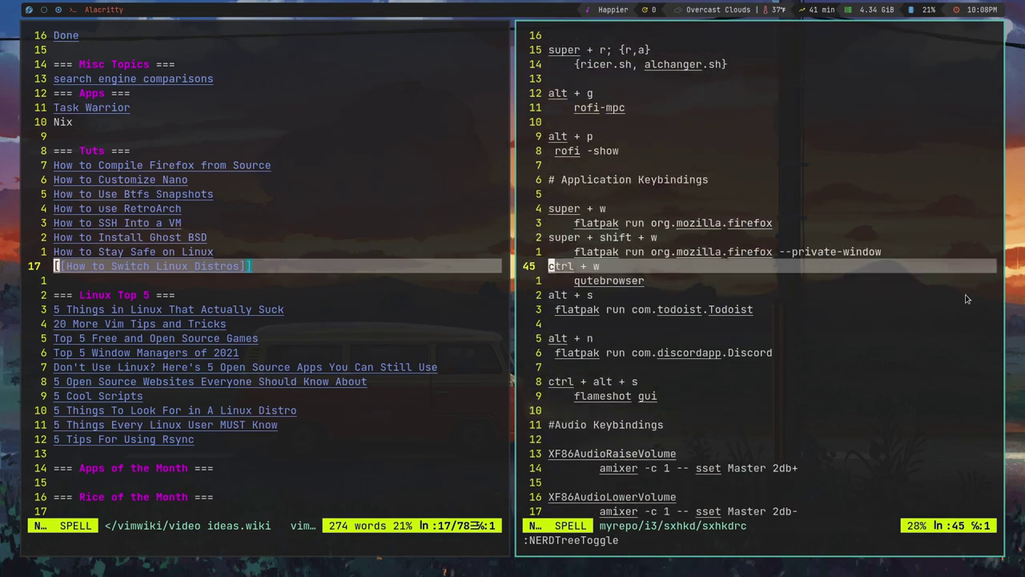
{"action": "key", "text": "k"}
{"action": "key", "text": "k"}
{"action": "key", "text": "i"}
{"action": "key", "text": "Return"}
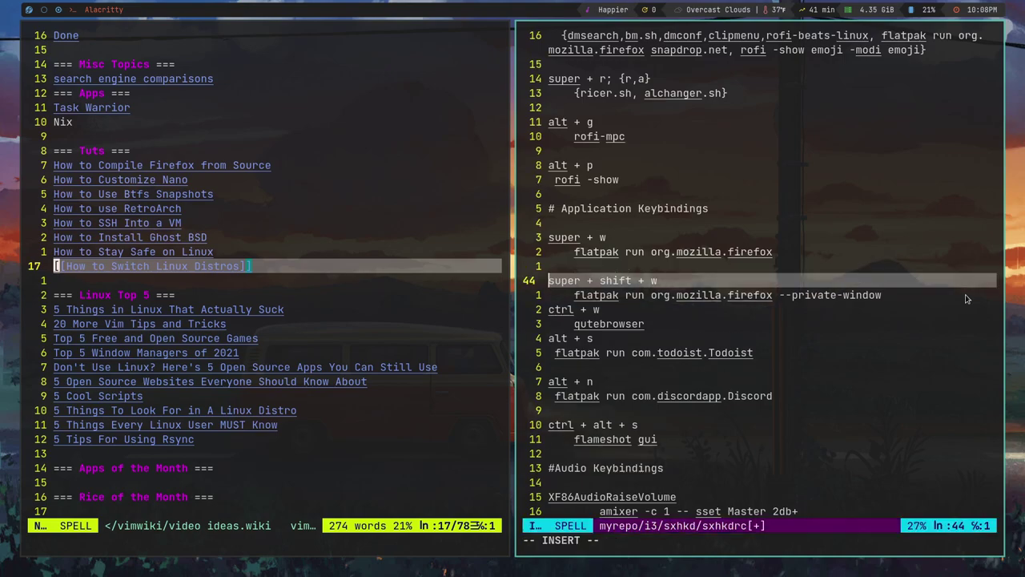
{"action": "key", "text": "Down"}
{"action": "key", "text": "Down"}
{"action": "key", "text": "Return"}
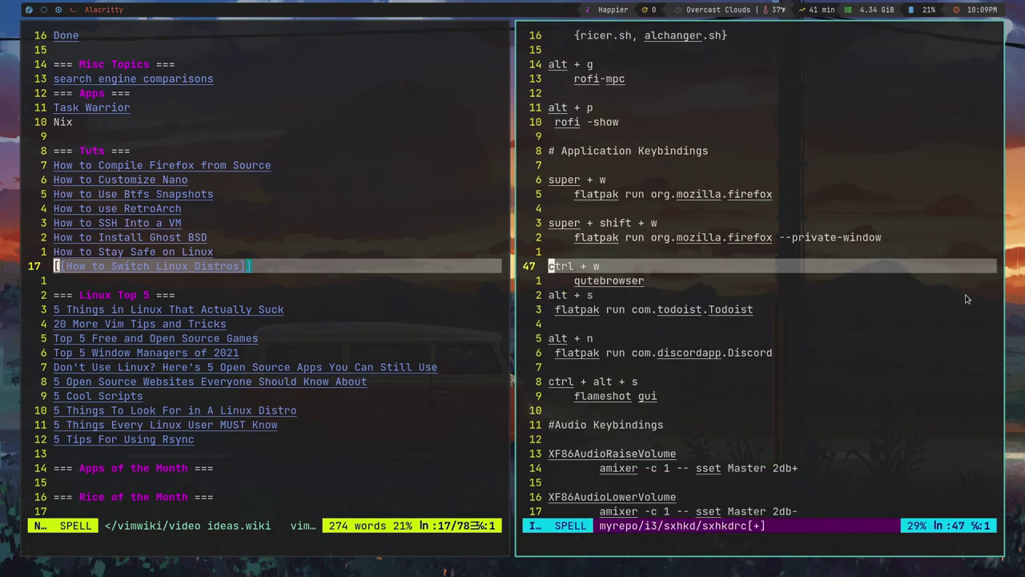
{"action": "key", "text": "Escape"}
{"action": "key", "text": "j"}
{"action": "key", "text": "j"}
Review the audio, kill, reload and restart bindings, ending at the workspace bindings
{"action": "key", "text": "j"}
{"action": "key", "text": "j"}
{"action": "key", "text": "j"}
{"action": "key", "text": "j"}
{"action": "key", "text": "j"}
{"action": "key", "text": "j"}
{"action": "key", "text": "j"}
{"action": "key", "text": "j"}
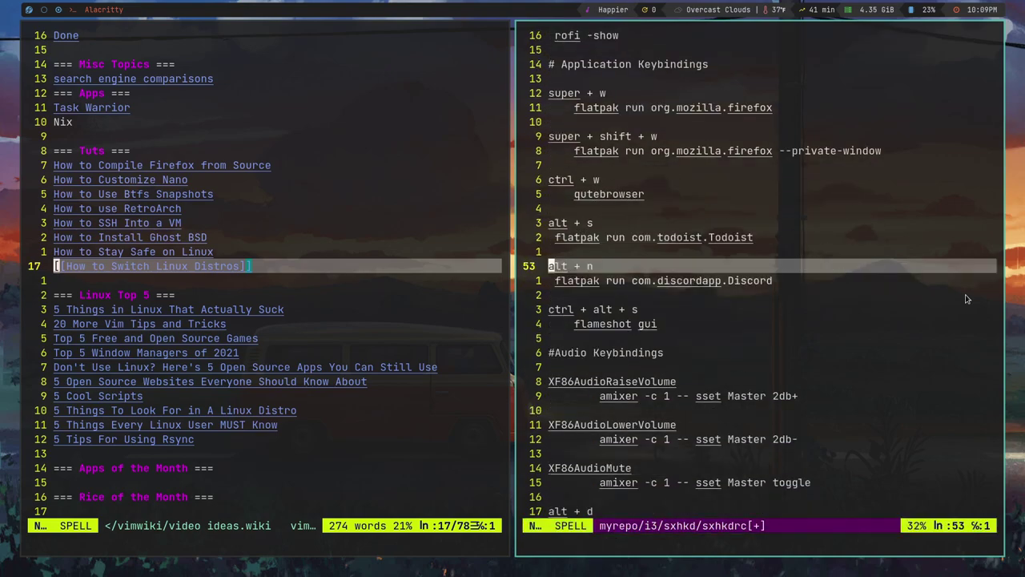
{"action": "key", "text": "j"}
{"action": "key", "text": "j"}
{"action": "key", "text": "j"}
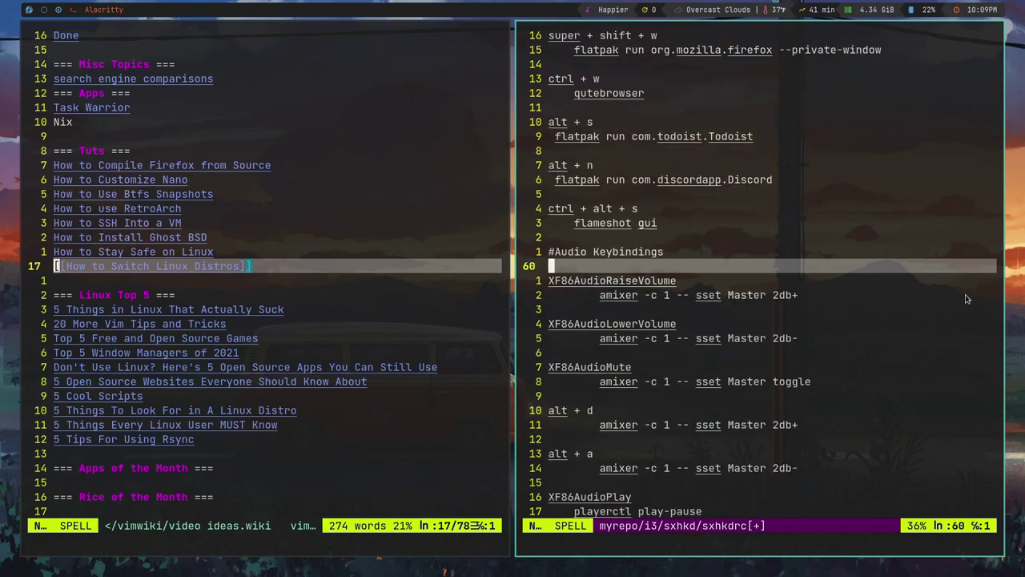
{"action": "key", "text": "j"}
{"action": "key", "text": "j"}
{"action": "key", "text": "j"}
{"action": "key", "text": "j"}
{"action": "key", "text": "j"}
{"action": "key", "text": "j"}
{"action": "key", "text": "j"}
{"action": "key", "text": "j"}
{"action": "key", "text": "j"}
{"action": "key", "text": "j"}
{"action": "key", "text": "j"}
{"action": "key", "text": "j"}
{"action": "key", "text": "j"}
{"action": "key", "text": "j"}
{"action": "key", "text": "j"}
{"action": "key", "text": "j"}
{"action": "key", "text": "j"}
{"action": "key", "text": "j"}
{"action": "key", "text": "j"}
{"action": "key", "text": "j"}
{"action": "key", "text": "shift+g"}
{"action": "key", "text": "k"}
{"action": "key", "text": "k"}
{"action": "key", "text": "k"}
{"action": "key", "text": "k"}
{"action": "key", "text": "k"}
{"action": "key", "text": "k"}
{"action": "key", "text": "k"}
{"action": "key", "text": "k"}
{"action": "key", "text": "k"}
{"action": "key", "text": "k"}
{"action": "key", "text": "k"}
{"action": "key", "text": "k"}
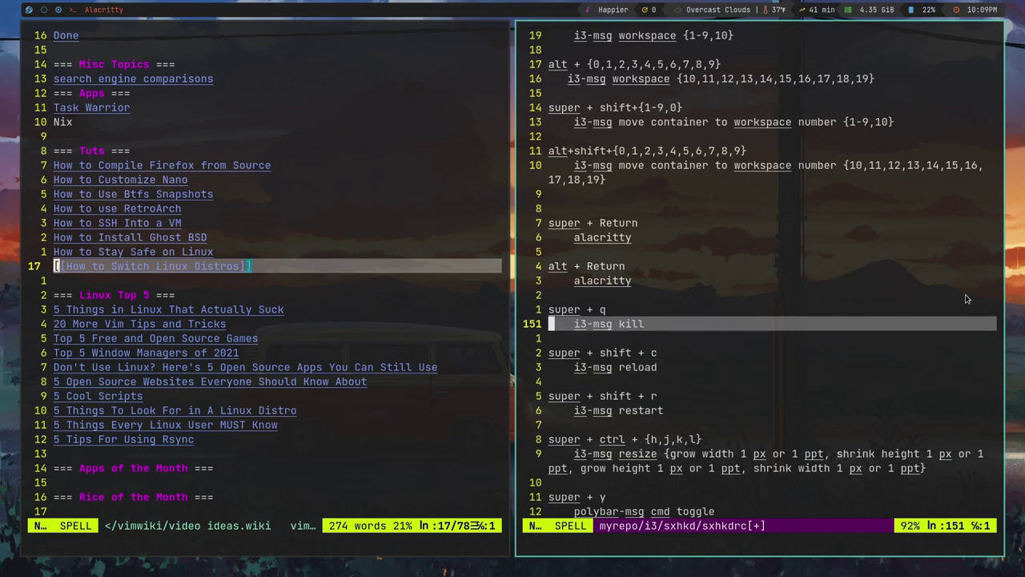
{"action": "key", "text": "j"}
{"action": "key", "text": "j"}
{"action": "key", "text": "j"}
{"action": "key", "text": "j"}
{"action": "key", "text": "j"}
{"action": "key", "text": "j"}
{"action": "key", "text": "j"}
{"action": "key", "text": "k"}
{"action": "key", "text": "k"}
{"action": "key", "text": "k"}
{"action": "key", "text": "k"}
{"action": "key", "text": "k"}
{"action": "key", "text": "k"}
{"action": "key", "text": "k"}
{"action": "key", "text": "k"}
{"action": "key", "text": "k"}
{"action": "key", "text": "k"}
{"action": "key", "text": "k"}
{"action": "key", "text": "k"}
{"action": "key", "text": "k"}
{"action": "key", "text": "k"}
{"action": "key", "text": "k"}
{"action": "key", "text": "k"}
{"action": "key", "text": "k"}
{"action": "key", "text": "k"}
{"action": "key", "text": "k"}
{"action": "key", "text": "k"}
{"action": "key", "text": "k"}
{"action": "key", "text": "k"}
{"action": "key", "text": "k"}
{"action": "key", "text": "k"}
{"action": "key", "text": "k"}
{"action": "key", "text": "k"}
{"action": "key", "text": "k"}
{"action": "key", "text": "k"}
{"action": "key", "text": "k"}
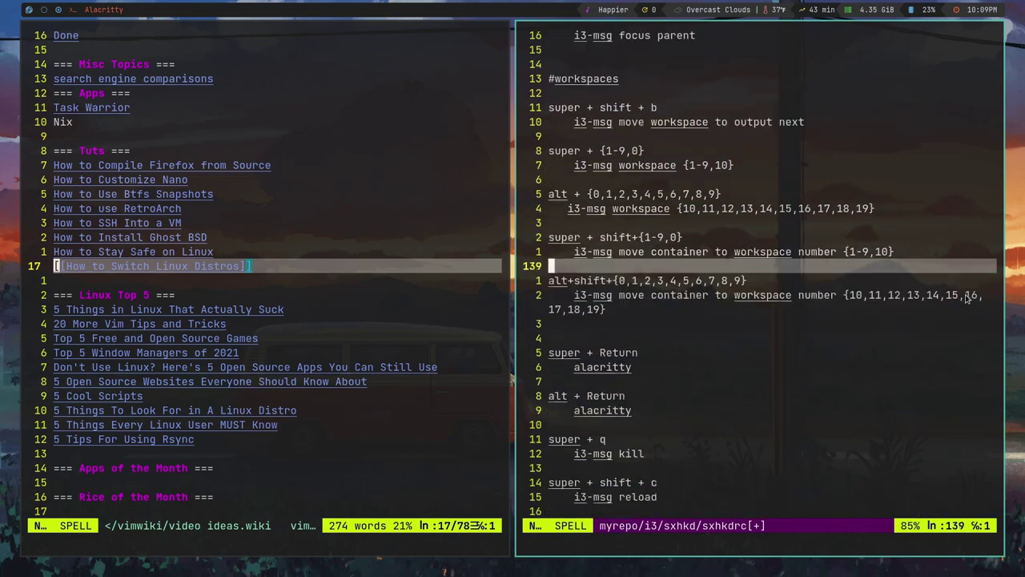
{"action": "key", "text": "k"}
{"action": "key", "text": "k"}
{"action": "key", "text": "k"}
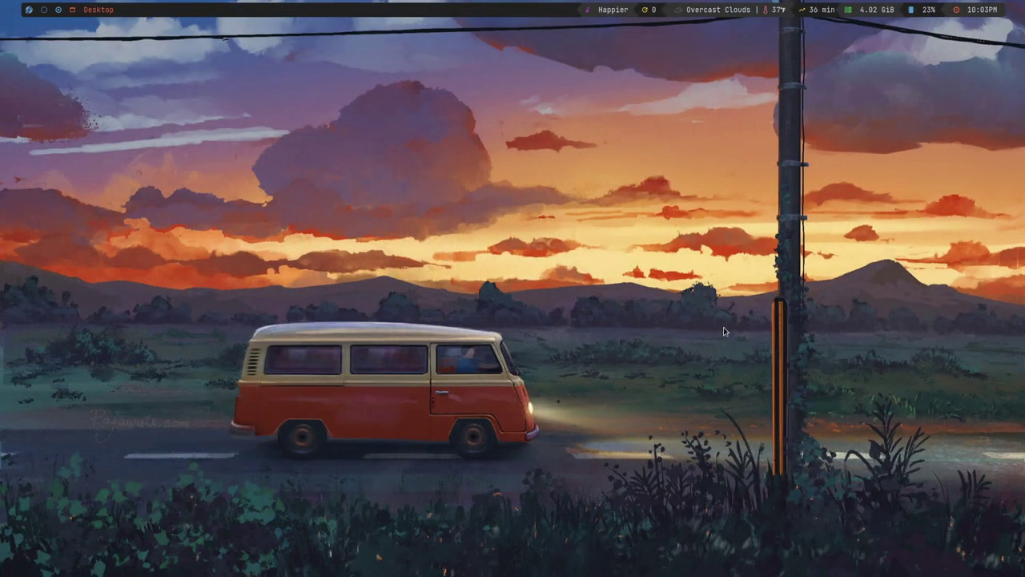
Open a terminal spanning the top and run htop in the bottom-right pane
{"action": "key", "text": "super+Return"}
{"action": "key", "text": "super+Return"}
{"action": "key", "text": "super+Return"}
{"action": "key", "text": "super+Return"}
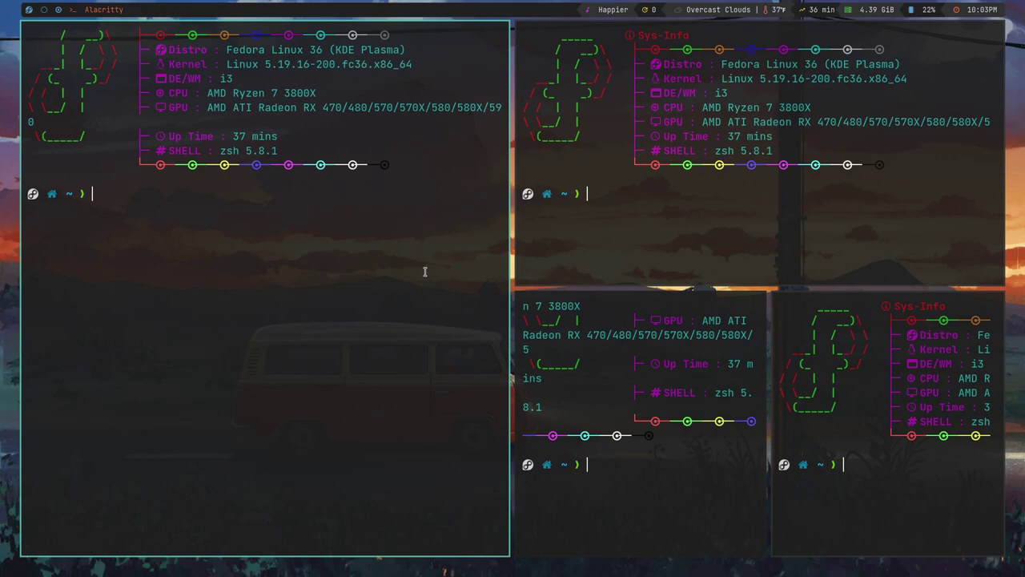
{"action": "key", "text": "super+shift+Up"}
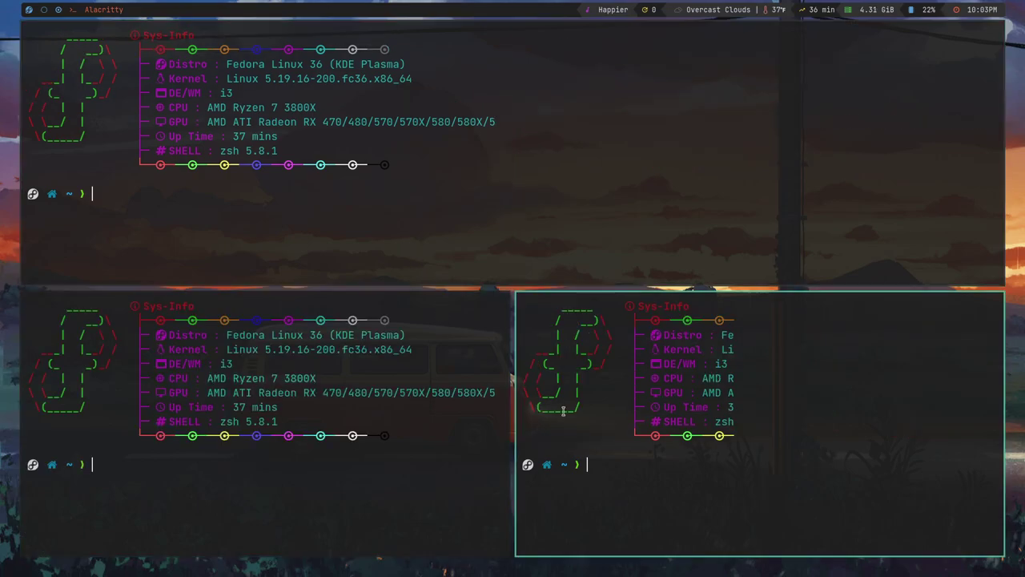
{"action": "type", "text": "htop"}
{"action": "key", "text": "Return"}
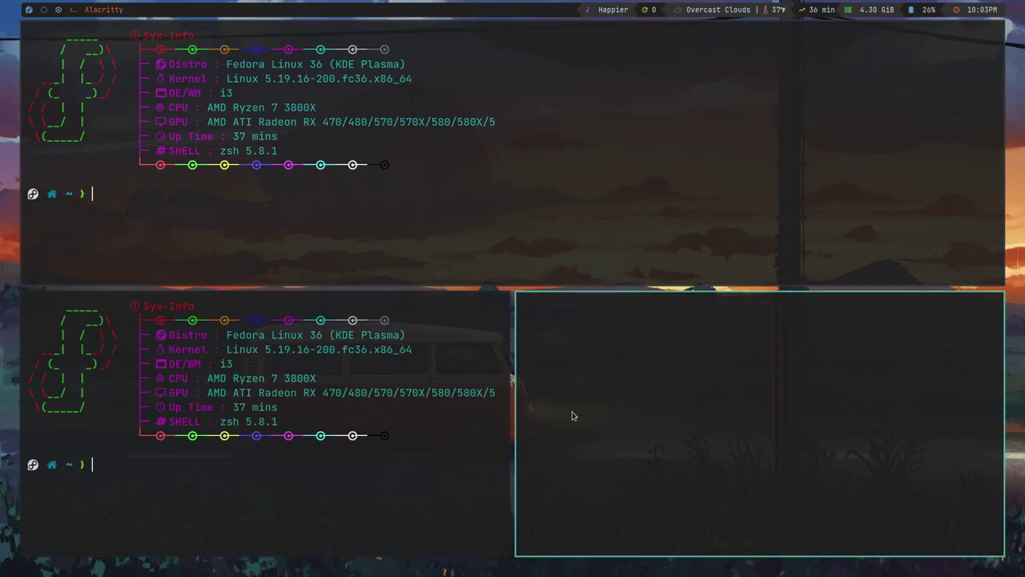
Clear the top terminal, put btop's tile back on top, and make it taller
{"action": "type", "text": "clear"}
{"action": "key", "text": "Return"}
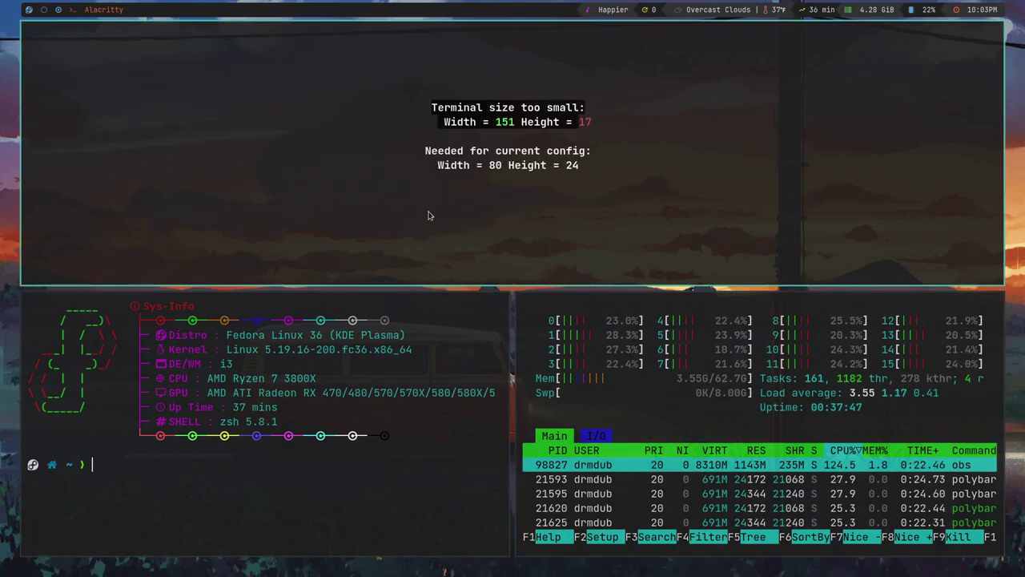
{"action": "key", "text": "super+shift+Down"}
{"action": "key", "text": "super+shift+Up"}
{"action": "key", "text": "super+Down"}
{"action": "key", "text": "super+Up"}
{"action": "key", "text": "super+ctrl+Up"}
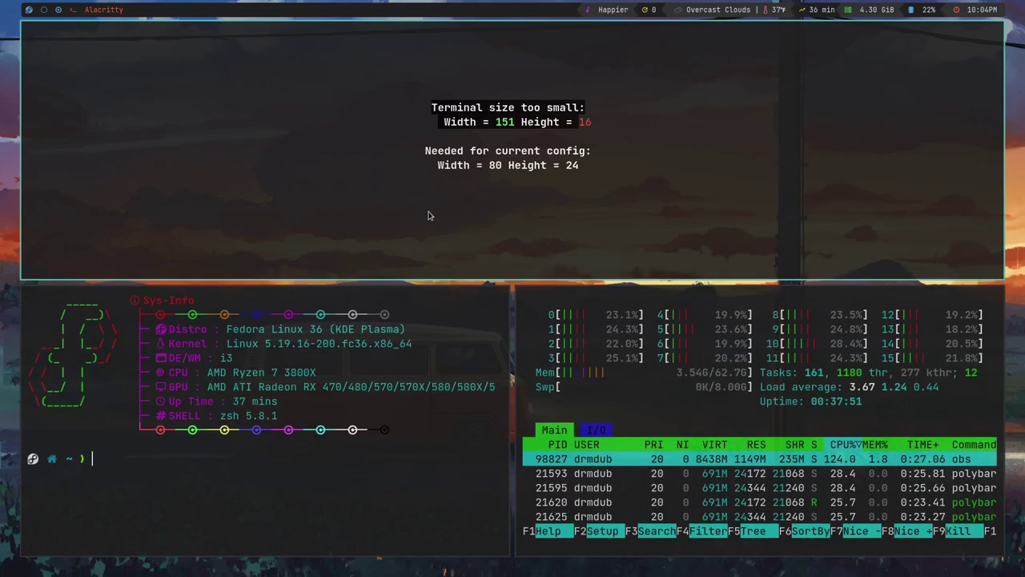
{"action": "key", "text": "super+ctrl+Down"}
{"action": "key", "text": "super+ctrl+Down"}
{"action": "key", "text": "super+ctrl+Down"}
{"action": "key", "text": "super+ctrl+Down"}
{"action": "key", "text": "super+ctrl+Down"}
{"action": "key", "text": "super+ctrl+Down"}
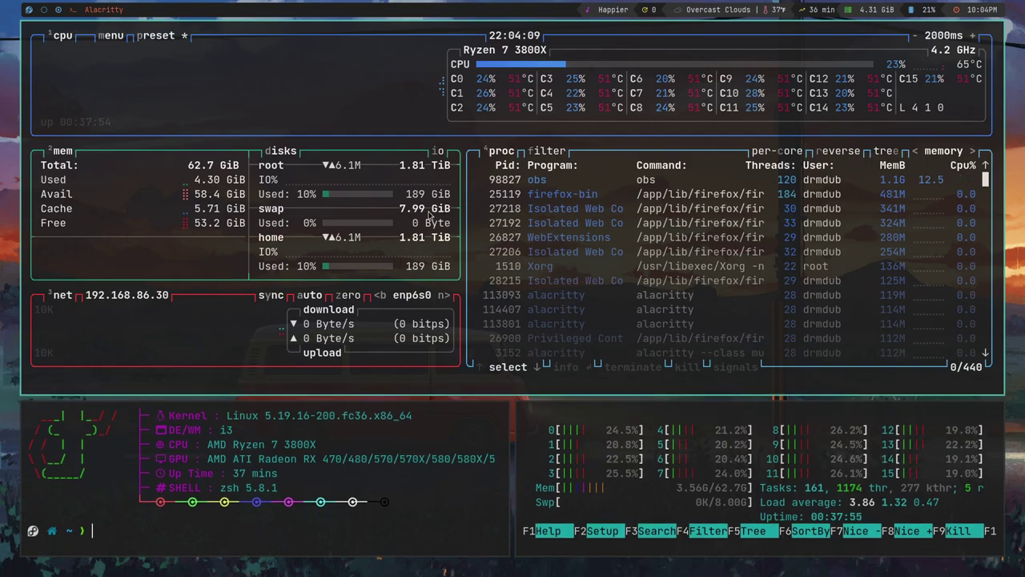
Launch ranger in the bottom-left terminal and browse the home folders
{"action": "mouse_move", "coordinate": [252, 421]}
{"action": "key", "text": "ctrl+l"}
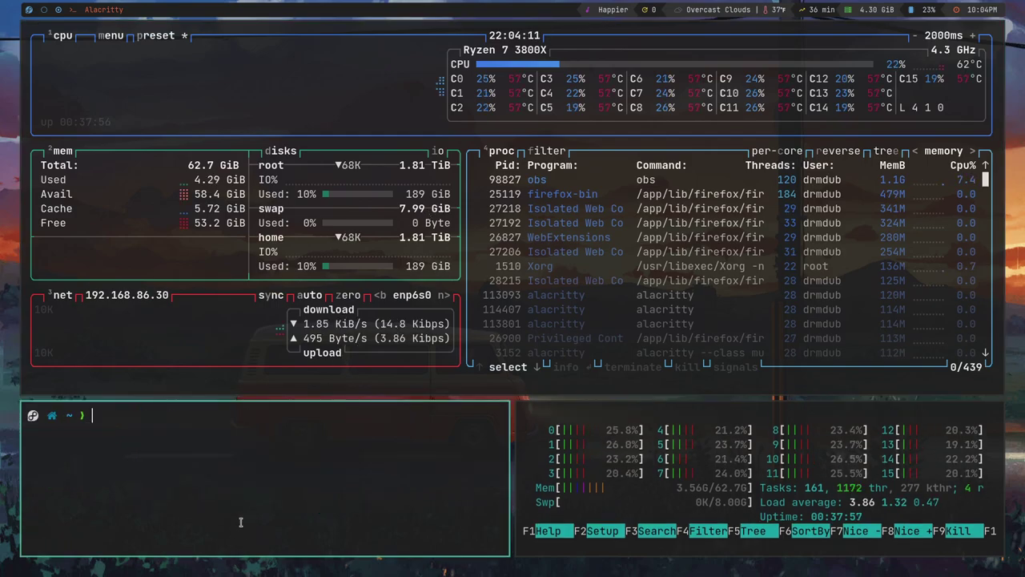
{"action": "type", "text": "ranger"}
{"action": "key", "text": "Return"}
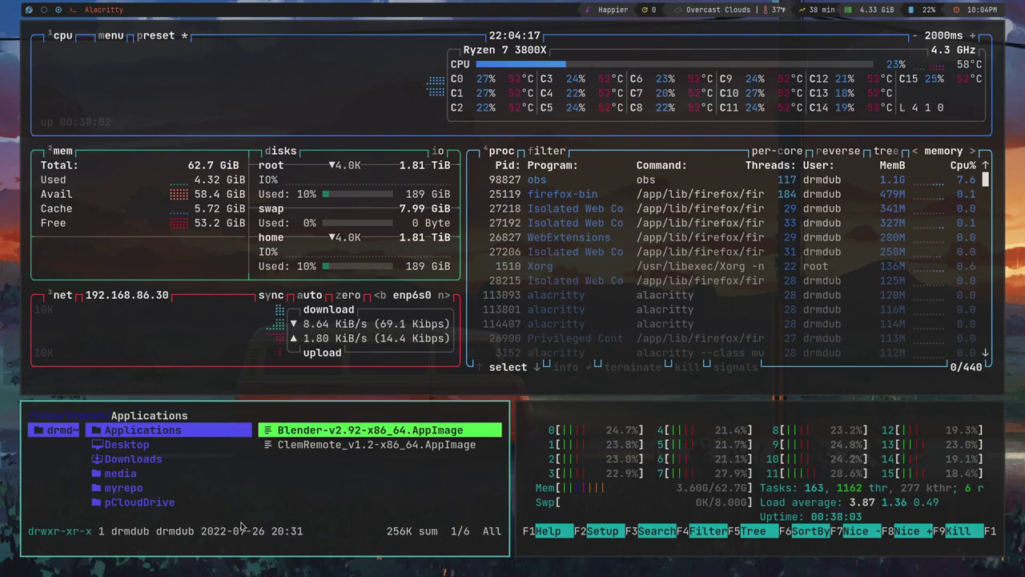
{"action": "key", "text": "j"}
{"action": "key", "text": "j"}
{"action": "key", "text": "j"}
{"action": "key", "text": "k"}
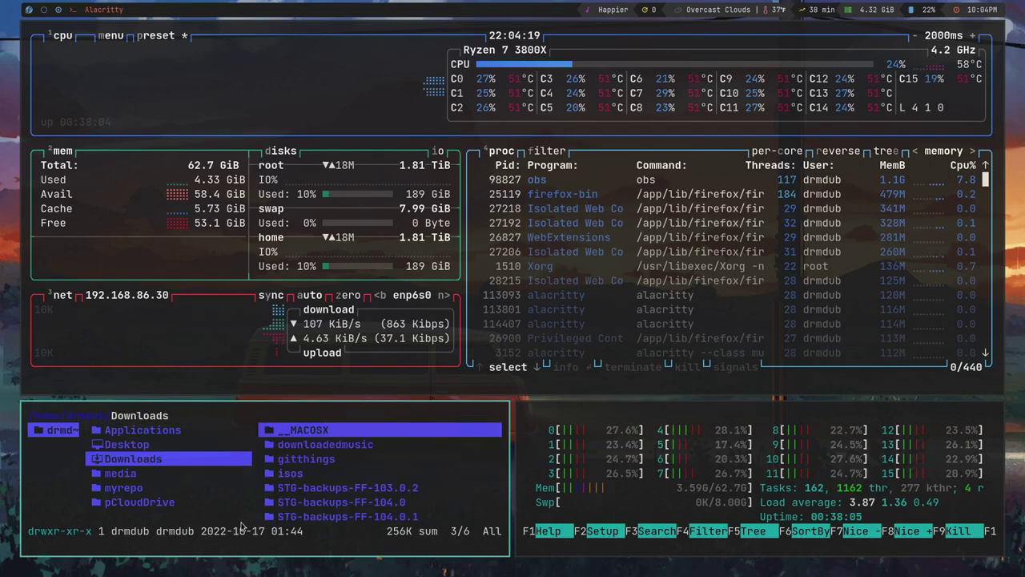
{"action": "key", "text": "k"}
{"action": "key", "text": "k"}
{"action": "key", "text": "j"}
{"action": "key", "text": "j"}
{"action": "key", "text": "j"}
{"action": "key", "text": "j"}
{"action": "key", "text": "j"}
{"action": "key", "text": "k"}
{"action": "key", "text": "k"}
{"action": "key", "text": "k"}
{"action": "key", "text": "k"}
{"action": "key", "text": "k"}
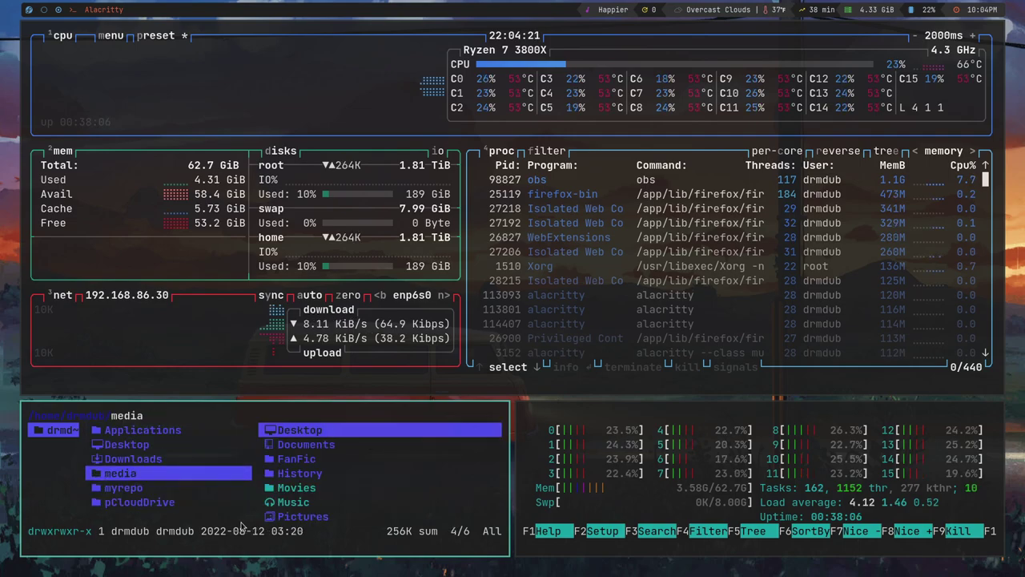
{"action": "key", "text": "j"}
Add a narrow terminal beside btop and list the home directory with la
{"action": "key", "text": "super+k"}
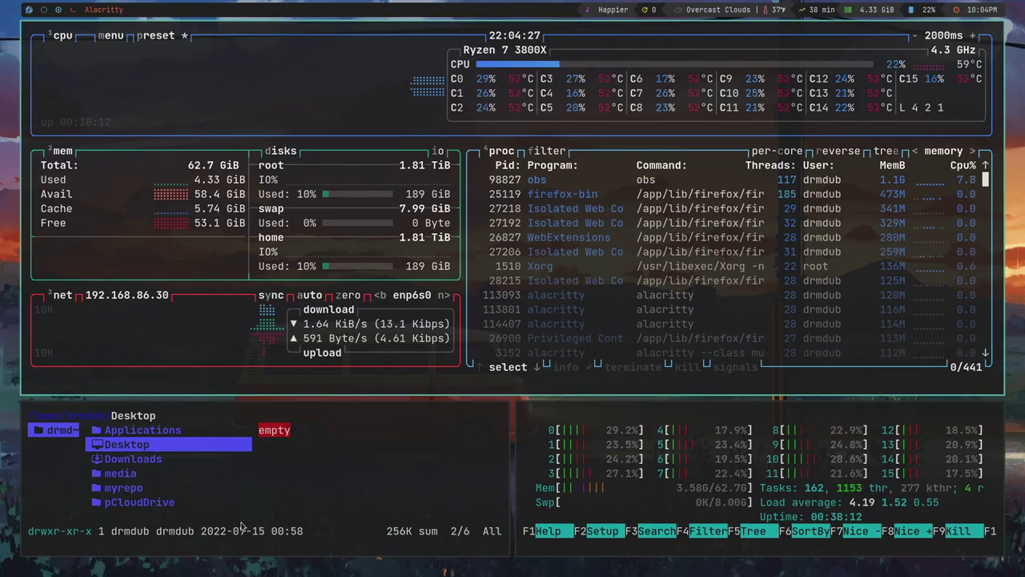
{"action": "key", "text": "super+Return"}
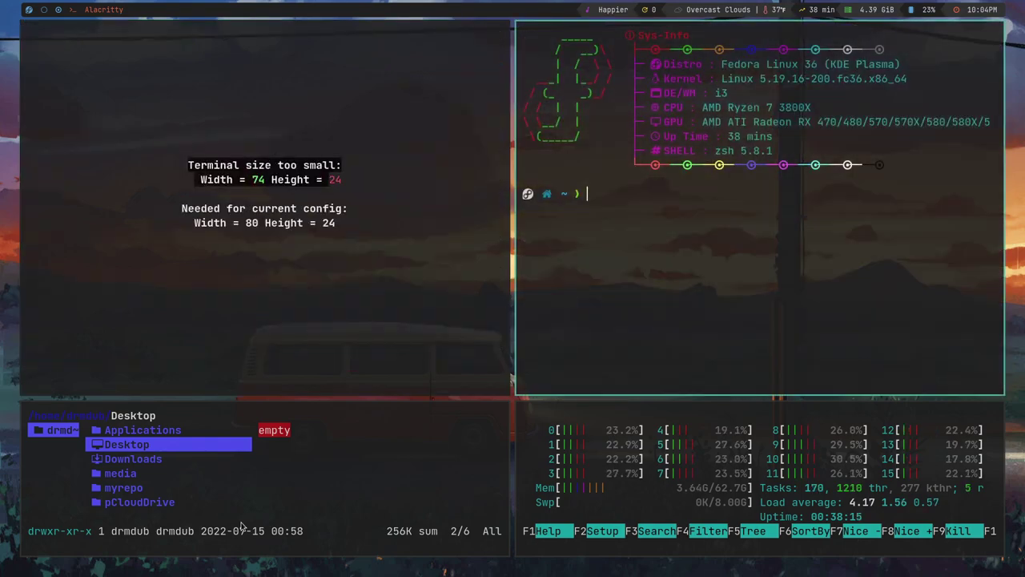
{"action": "key", "text": "Left"}
{"action": "key", "text": "Left"}
{"action": "key", "text": "Left"}
{"action": "key", "text": "Left"}
{"action": "key", "text": "Left"}
{"action": "key", "text": "Left"}
{"action": "key", "text": "Left"}
{"action": "key", "text": "Left"}
{"action": "key", "text": "Left"}
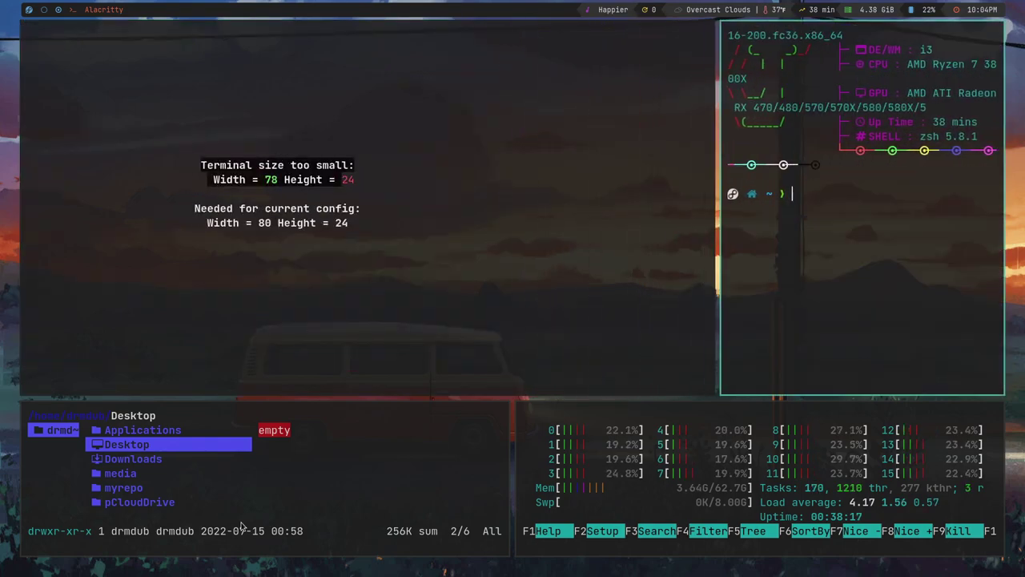
{"action": "key", "text": "ctrl+l"}
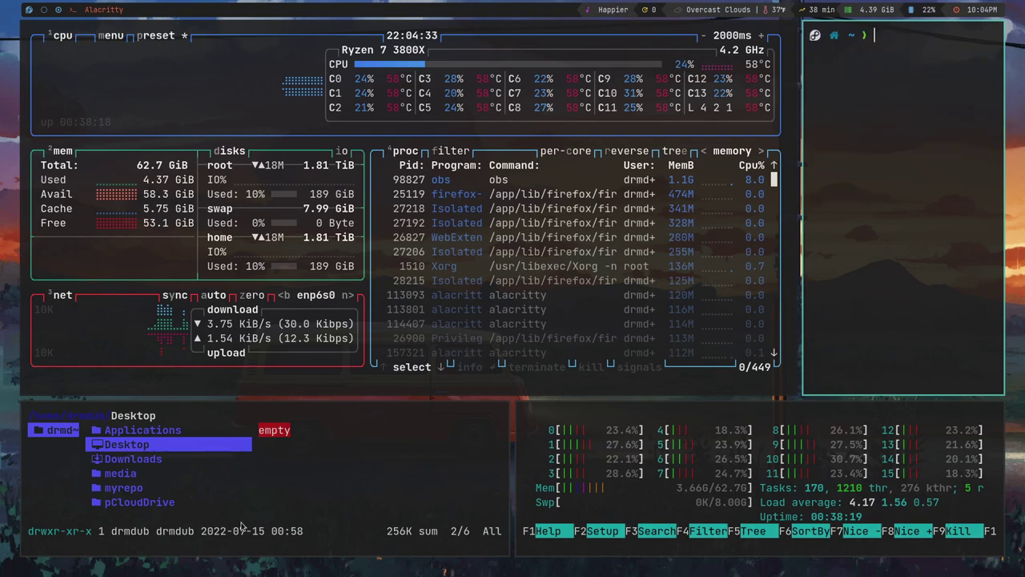
{"action": "type", "text": "la"}
{"action": "key", "text": "Return"}
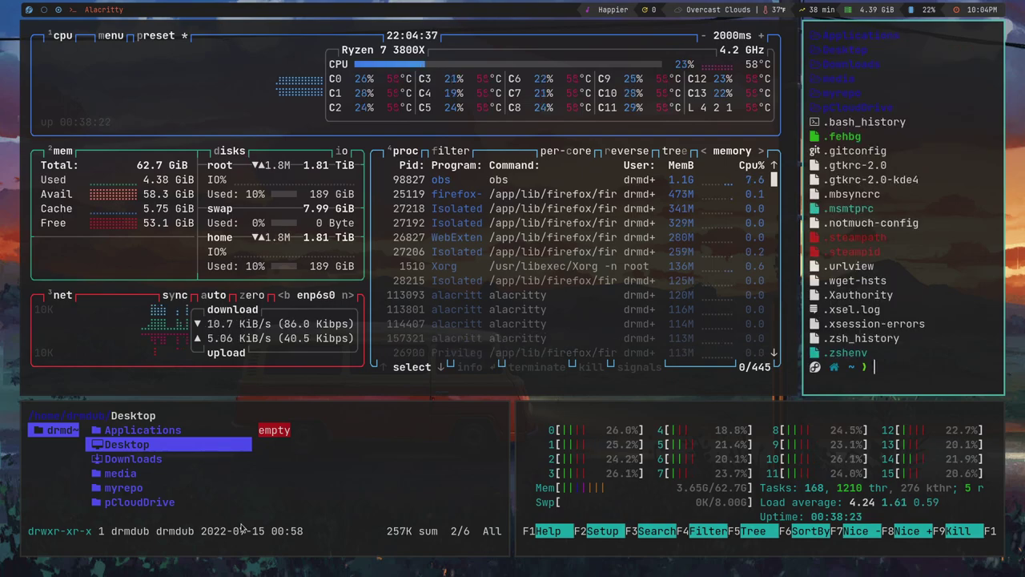
{"action": "key", "text": "super+j"}
{"action": "key", "text": "super+j"}
{"action": "key", "text": "super+j"}
{"action": "key", "text": "super+j"}
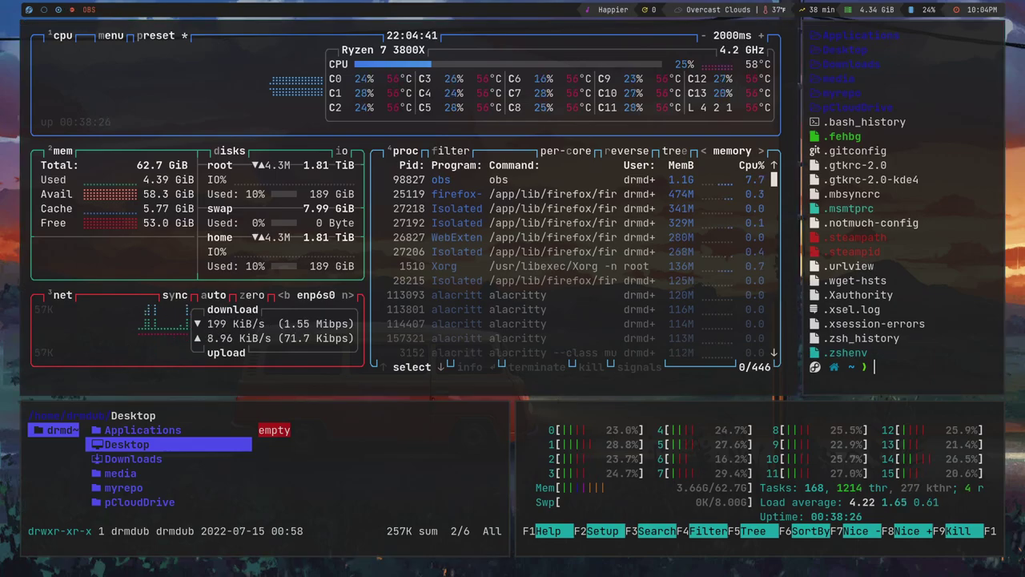